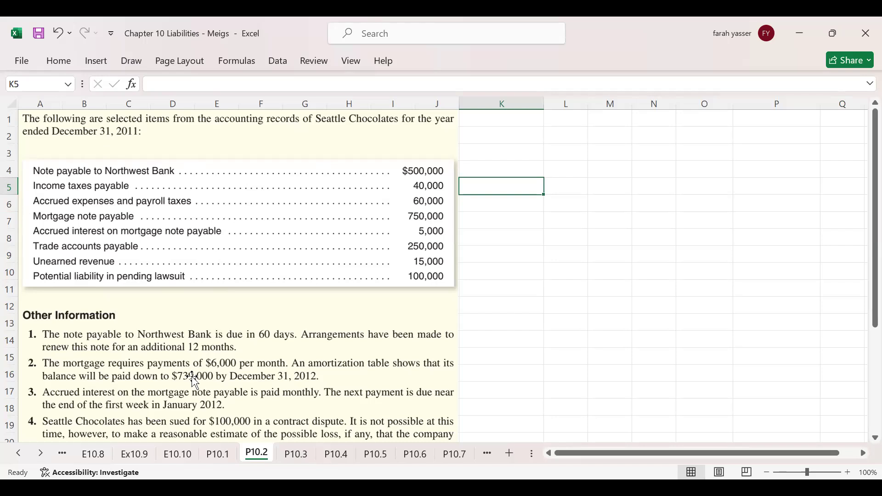
- Review the Seattle Chocolates liability items, the four other-information notes and the problem instructions
{"action": "scroll", "coordinate": [76, 265], "scroll_direction": "down", "scroll_amount": 2}
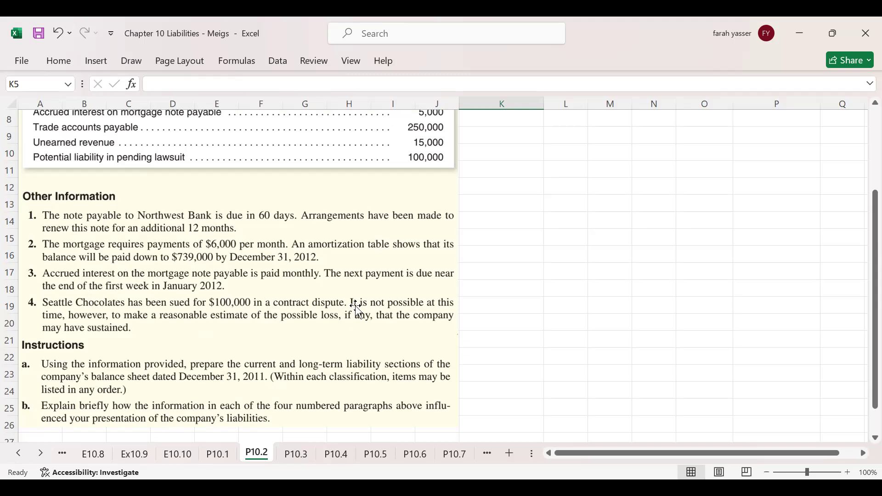
{"action": "scroll", "coordinate": [357, 308], "scroll_direction": "up", "scroll_amount": 3}
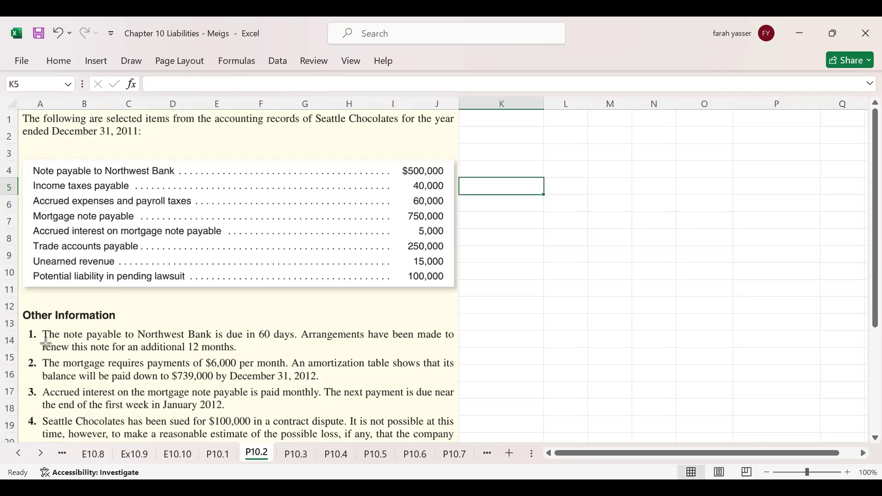
{"action": "left_click_drag", "start_coordinate": [37, 327], "coordinate": [463, 355]}
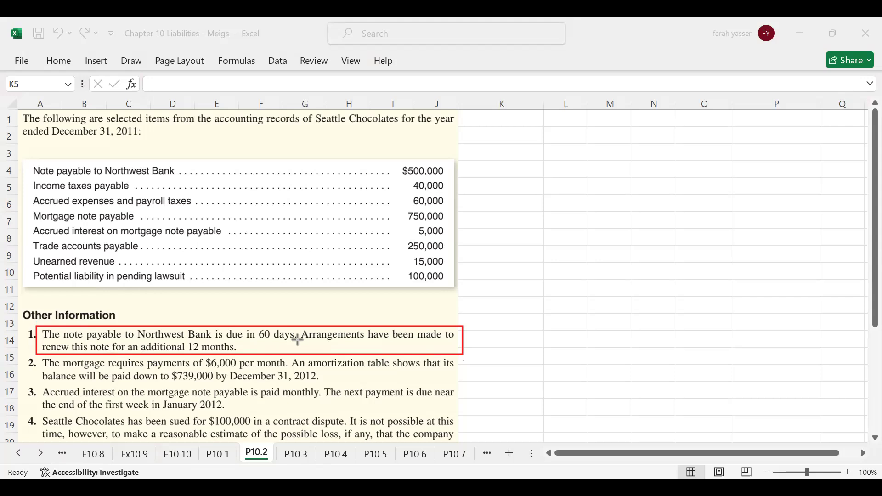
{"action": "left_click_drag", "start_coordinate": [373, 159], "coordinate": [454, 177]}
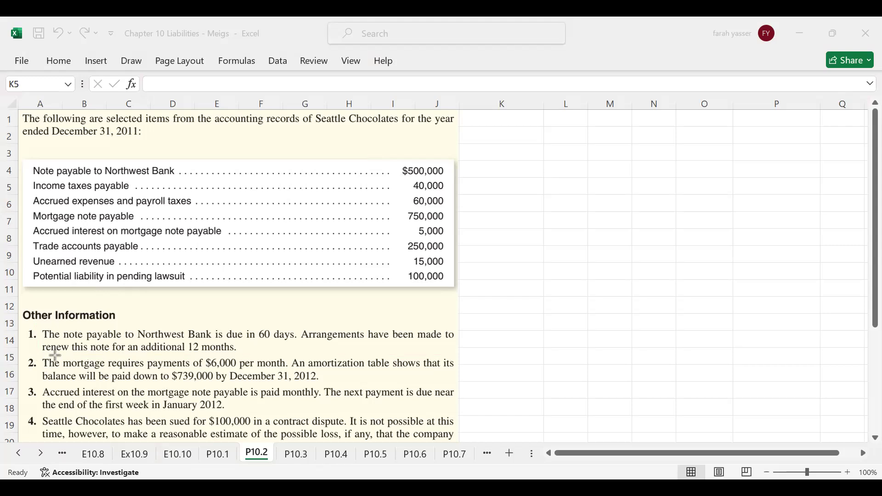
{"action": "left_click_drag", "start_coordinate": [39, 356], "coordinate": [463, 389]}
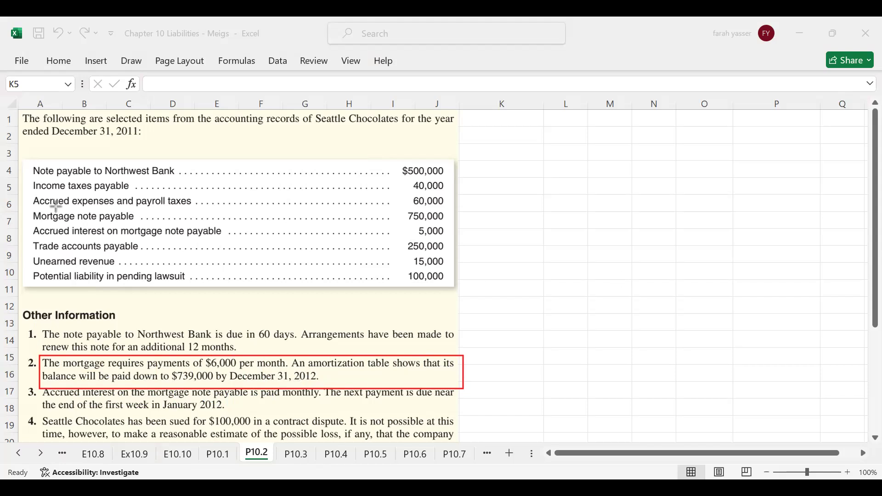
{"action": "left_click_drag", "start_coordinate": [30, 208], "coordinate": [456, 227]}
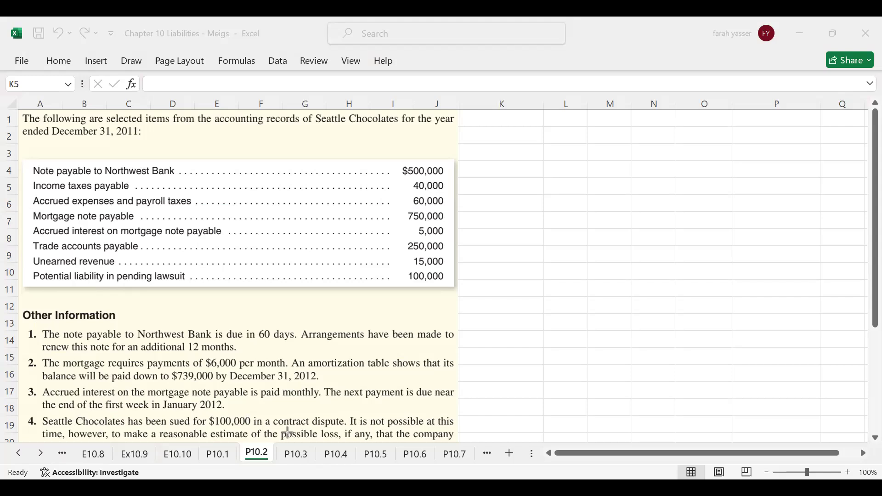
{"action": "left_click_drag", "start_coordinate": [677, 286], "coordinate": [684, 235]}
{"action": "scroll", "coordinate": [290, 439], "scroll_direction": "down", "scroll_amount": 1}
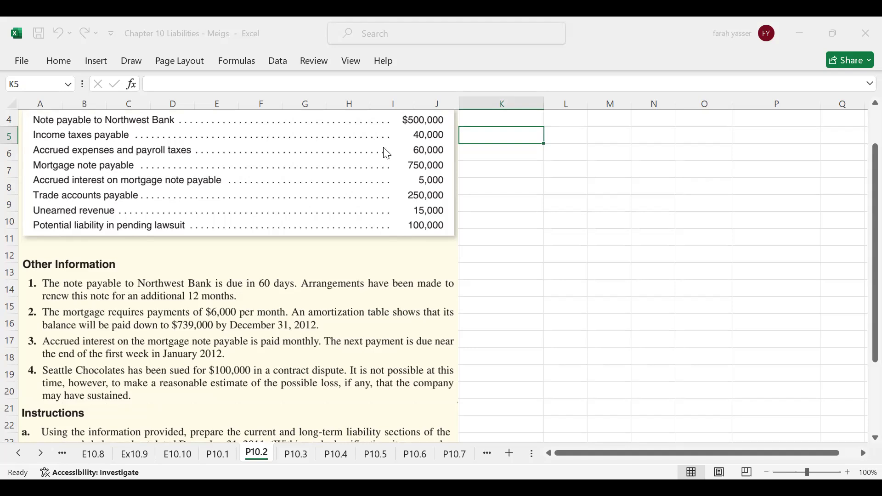
{"action": "scroll", "coordinate": [387, 153], "scroll_direction": "up", "scroll_amount": 2}
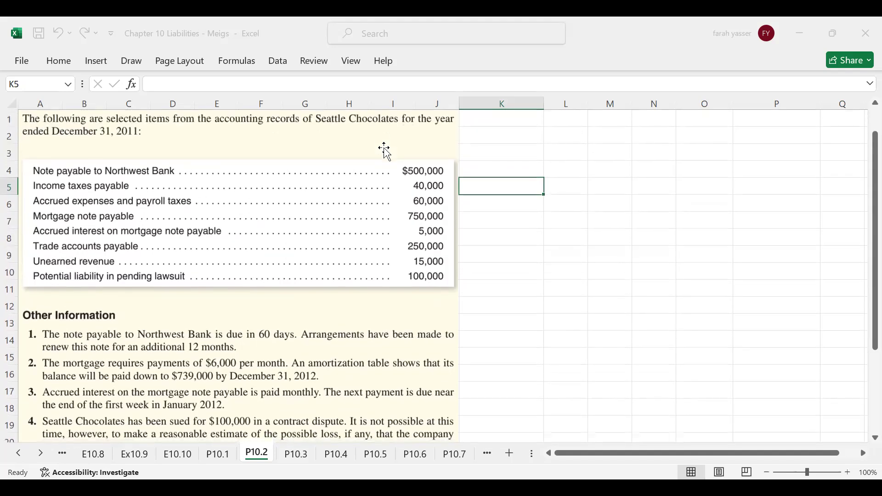
- Enter the title "Partial Balance Sheet" in K1 and the heading "Current Liabilities" in K3
{"action": "key", "text": "ctrl+Up"}
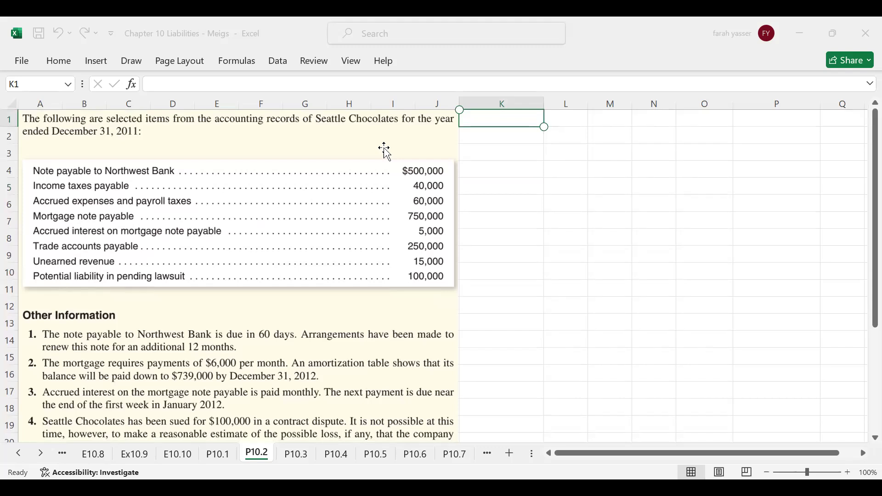
{"action": "type", "text": "Par"}
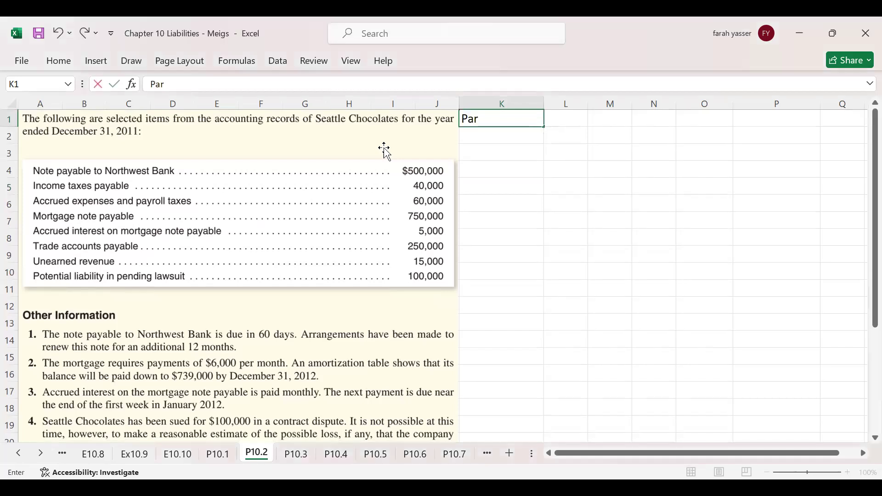
{"action": "type", "text": "tial Balance Sheet"}
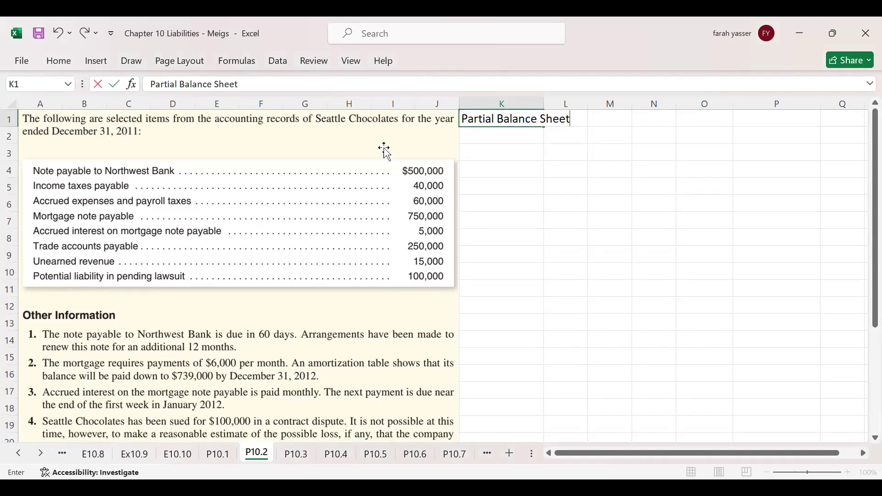
{"action": "key", "text": "Return"}
{"action": "key", "text": "Return"}
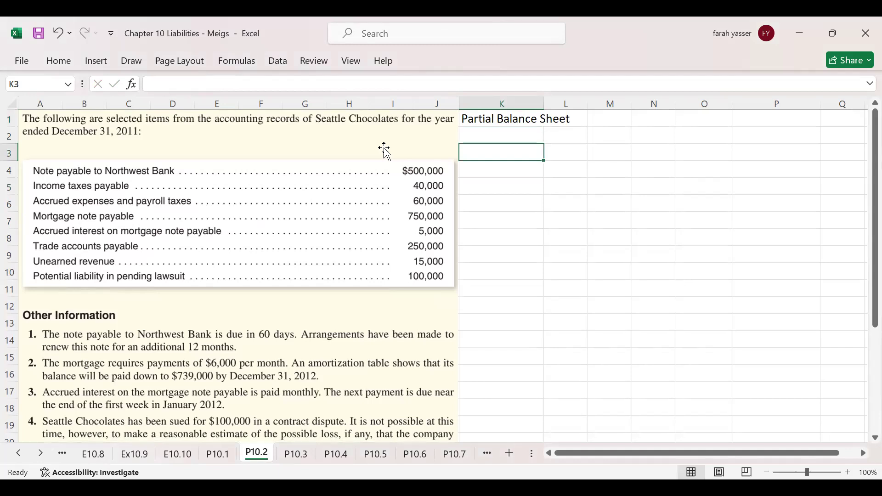
{"action": "type", "text": "Current Liabilities"}
{"action": "key", "text": "Return"}
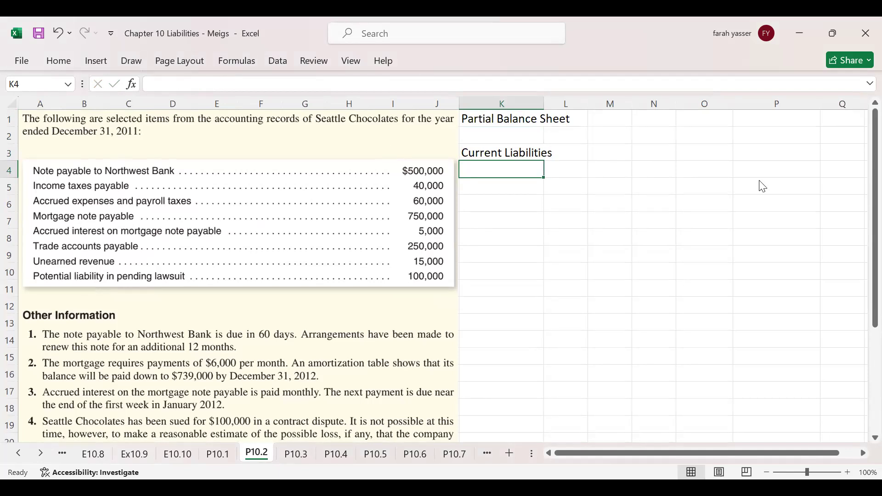
{"action": "left_click", "coordinate": [136, 186]}
{"action": "left_click", "coordinate": [199, 201]}
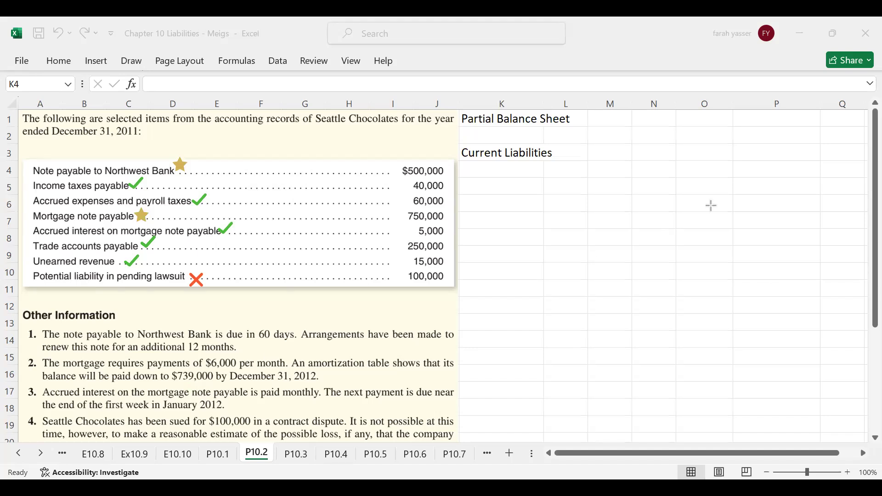
{"action": "left_click_drag", "start_coordinate": [382, 211], "coordinate": [456, 223]}
{"action": "left_click_drag", "start_coordinate": [162, 368], "coordinate": [232, 383]}
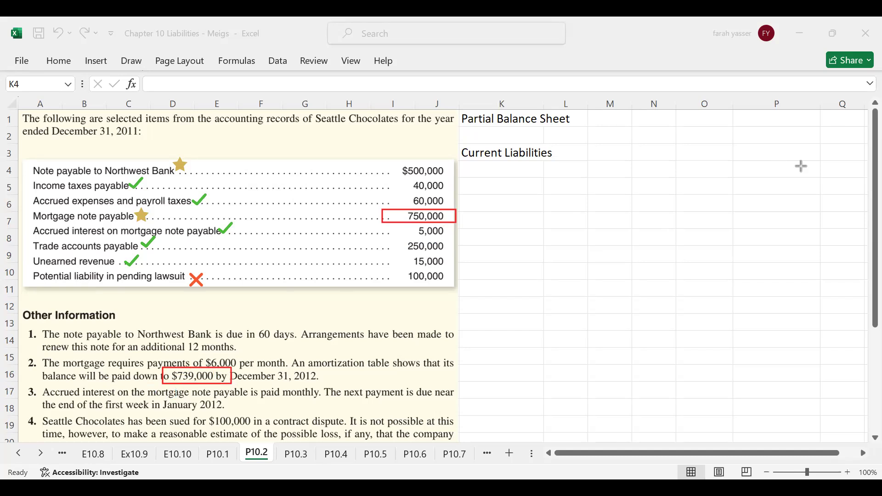
{"action": "left_click_drag", "start_coordinate": [406, 223], "coordinate": [174, 370]}
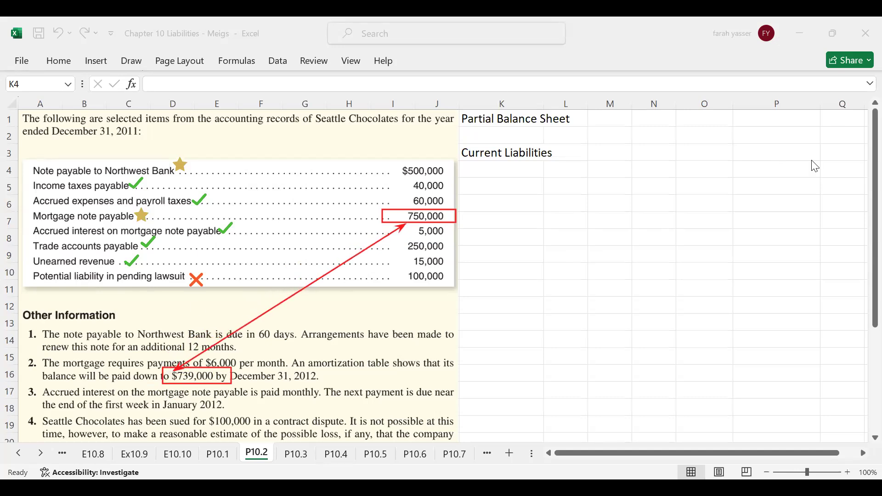
- Add the current liability "Income taxes payable" in K4 with the amount $40,000 in O4
{"action": "left_click", "coordinate": [498, 170]}
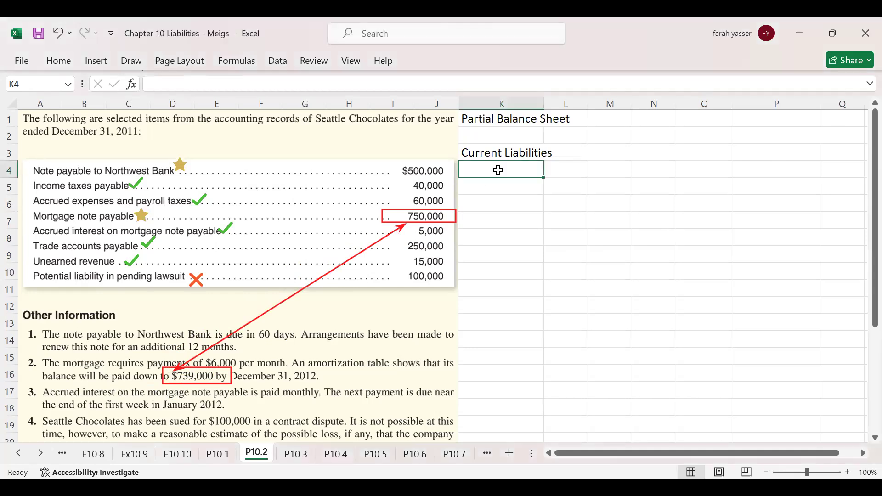
{"action": "type", "text": "Income"}
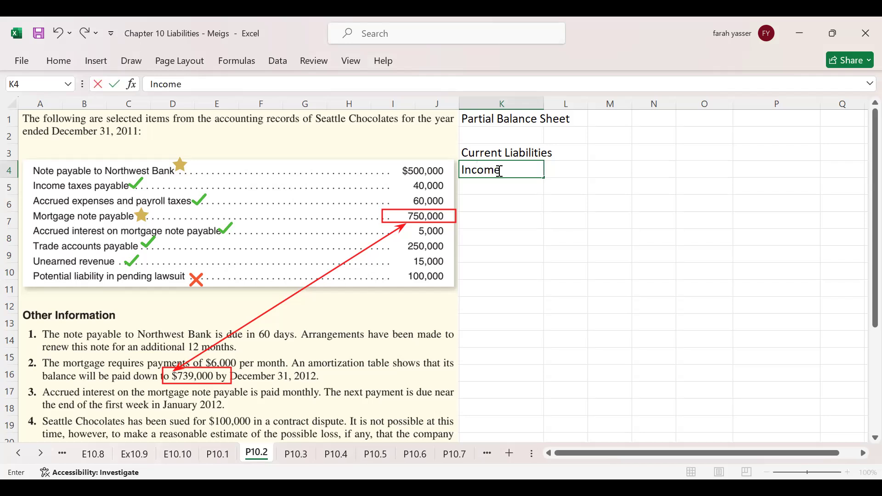
{"action": "type", "text": " taxes payabe"}
{"action": "key", "text": "BackSpace"}
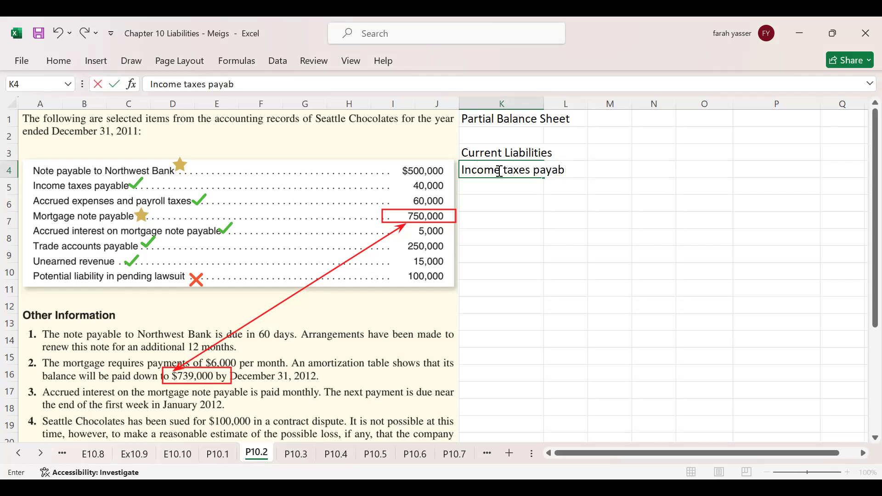
{"action": "type", "text": "le"}
{"action": "key", "text": "Tab"}
{"action": "key", "text": "Tab"}
{"action": "key", "text": "Tab"}
{"action": "key", "text": "Tab"}
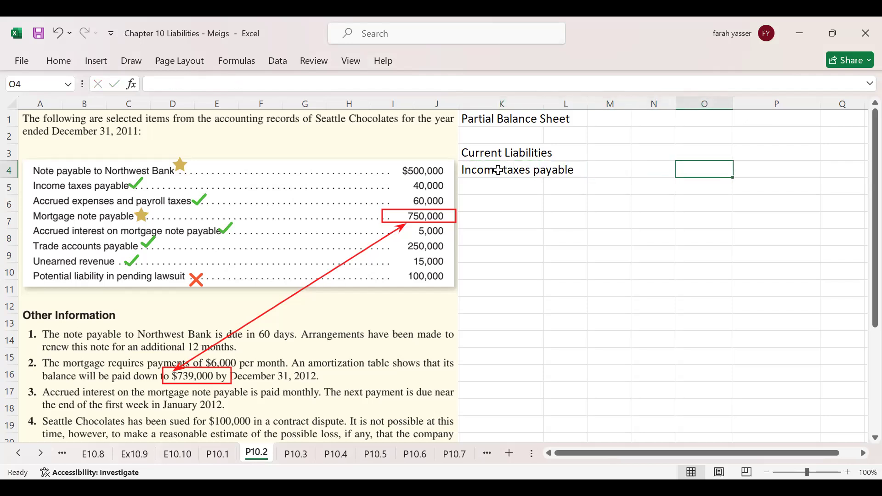
{"action": "key", "text": "Left"}
{"action": "key", "text": "Right"}
{"action": "type", "text": "$"}
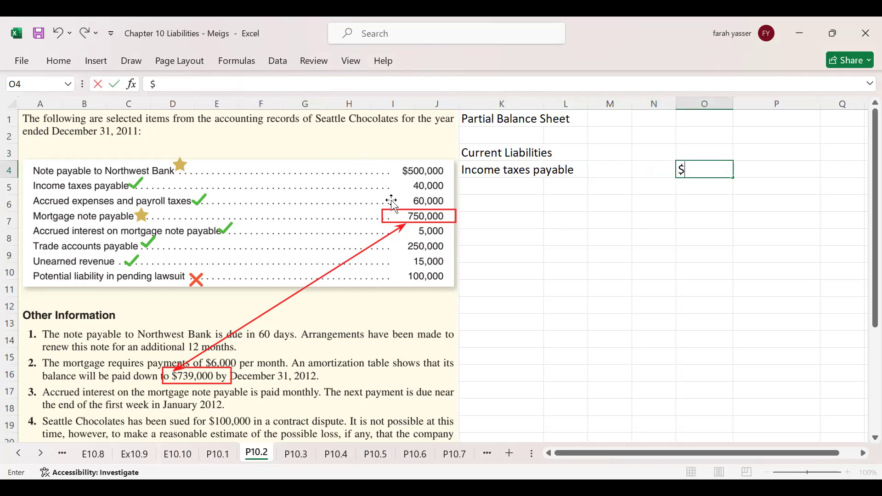
{"action": "type", "text": "400000"}
{"action": "key", "text": "BackSpace"}
{"action": "key", "text": "Return"}
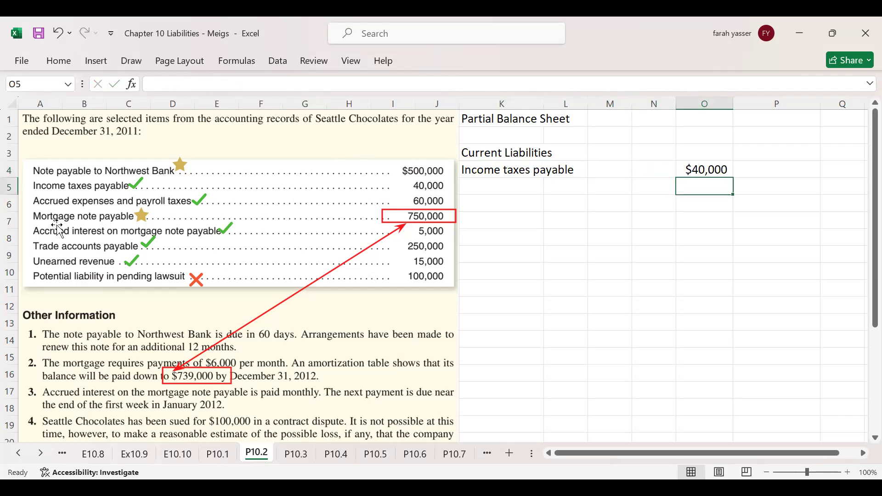
- Add the current liability "Accrued expenses and payroll taxes" in K5 with the amount $60,000 in O5
{"action": "left_click", "coordinate": [485, 188]}
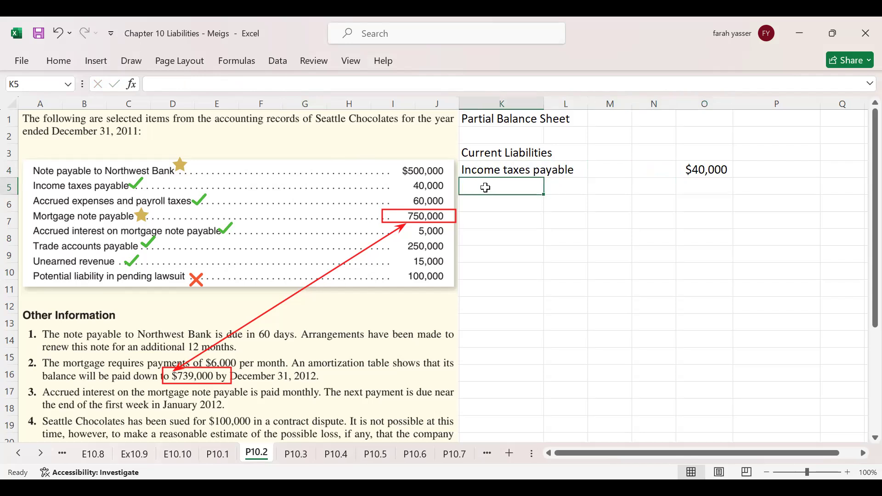
{"action": "type", "text": "Accrued"}
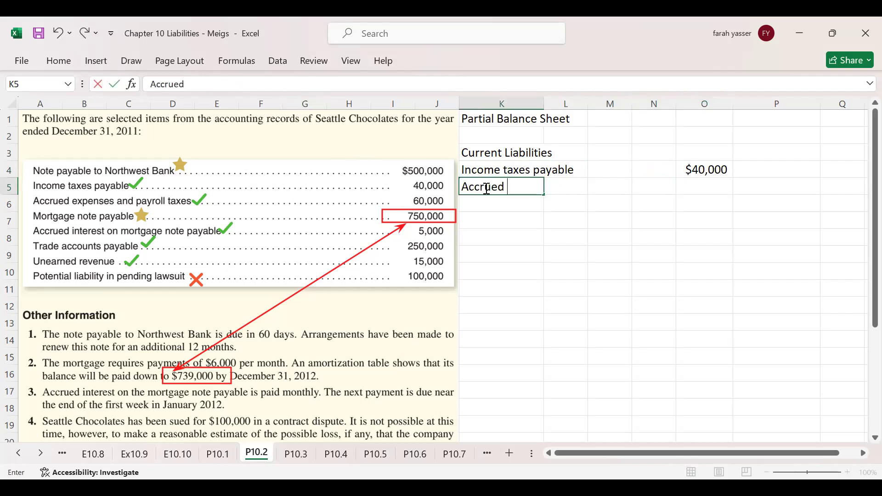
{"action": "type", "text": " expenses nad"}
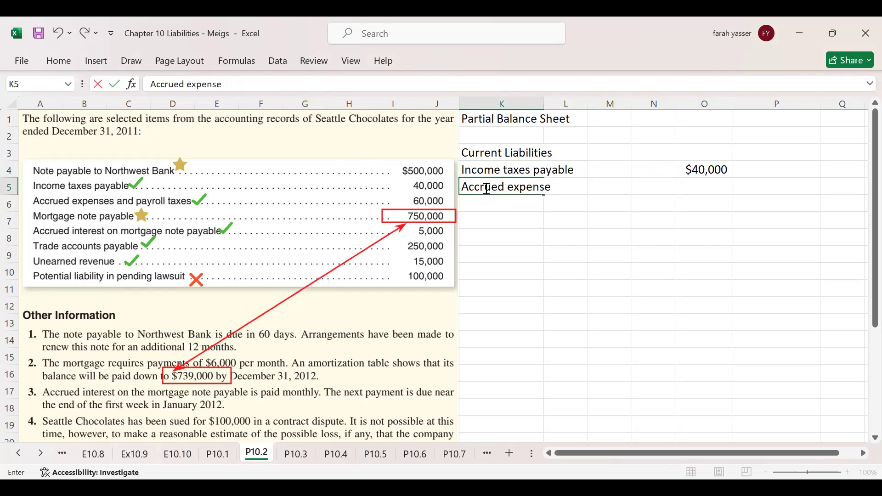
{"action": "key", "text": "BackSpace"}
{"action": "key", "text": "BackSpace"}
{"action": "key", "text": "BackSpace"}
{"action": "key", "text": "BackSpace"}
{"action": "type", "text": "and payroll"}
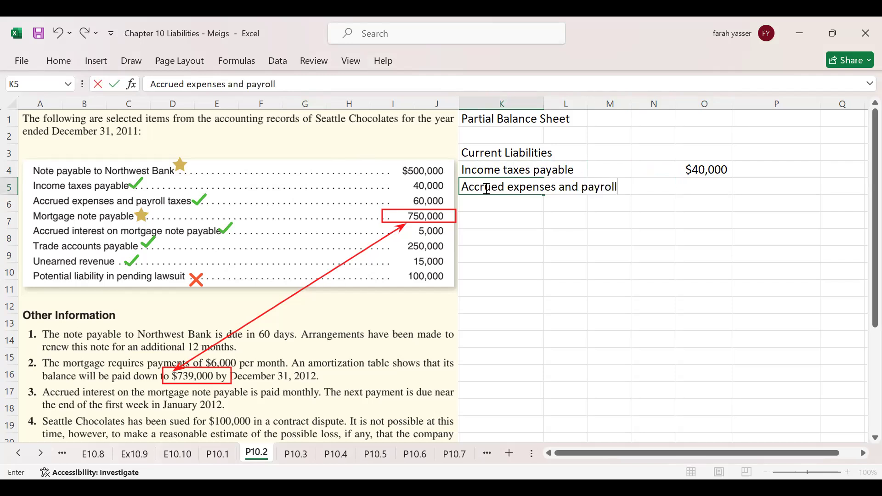
{"action": "type", "text": " taxes"}
{"action": "key", "text": "Right"}
{"action": "key", "text": "Right"}
{"action": "key", "text": "Right"}
{"action": "key", "text": "Right"}
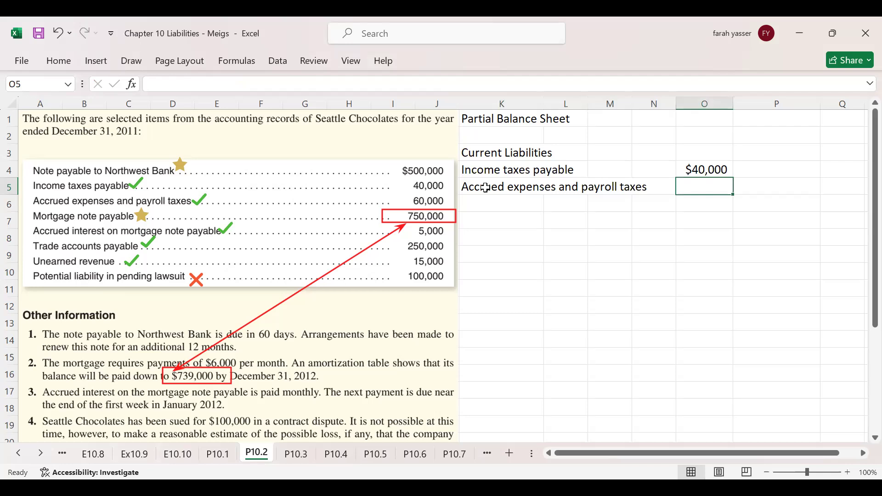
{"action": "type", "text": "$60000"}
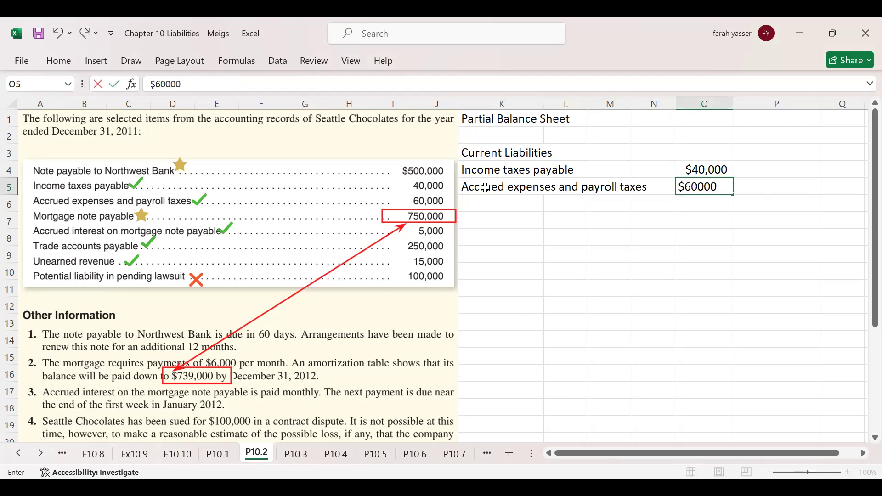
{"action": "key", "text": "Return"}
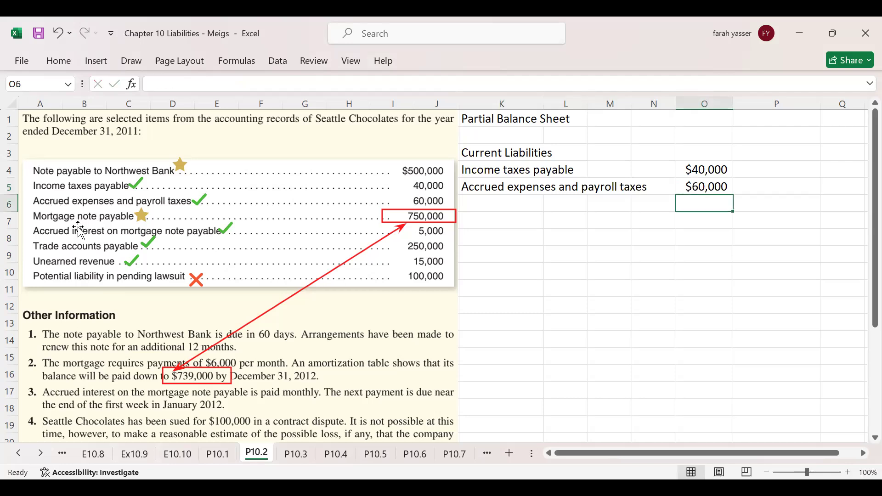
- Add the current liability "Accrued Interest on Mortgage Note payable" in K6 with the amount $5,000 in O6
{"action": "left_click", "coordinate": [484, 204]}
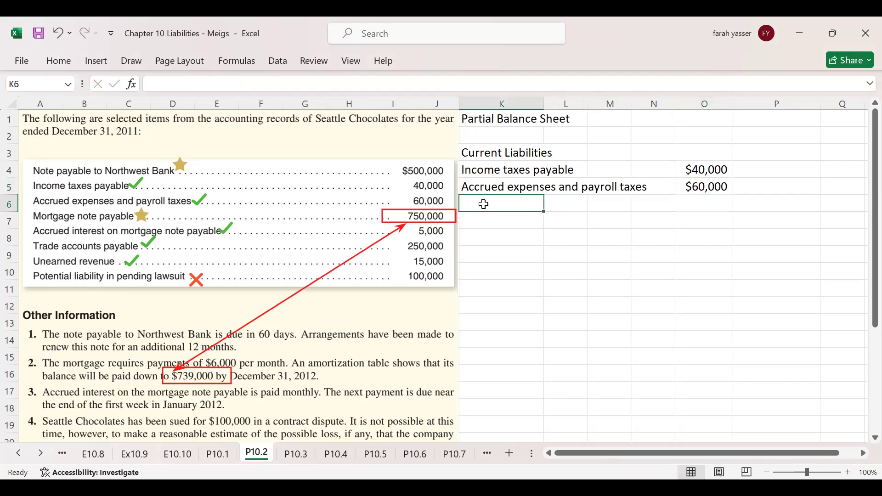
{"action": "type", "text": "Accrued "}
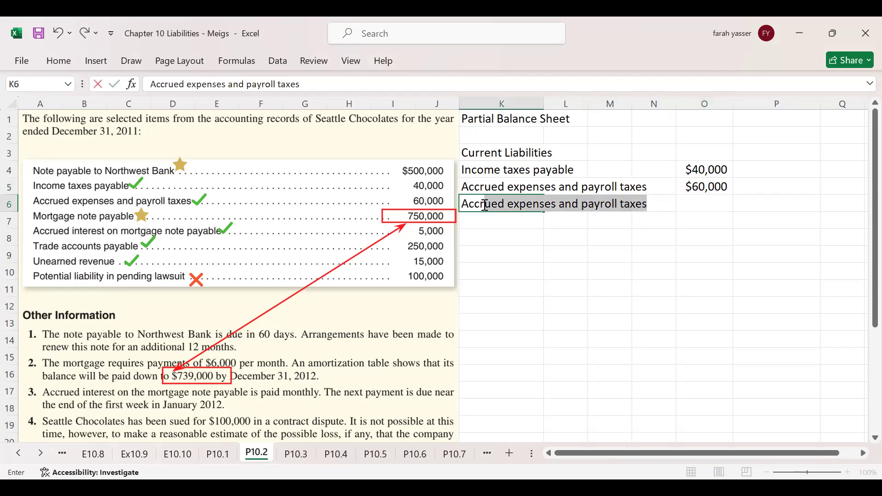
{"action": "type", "text": "Inter"}
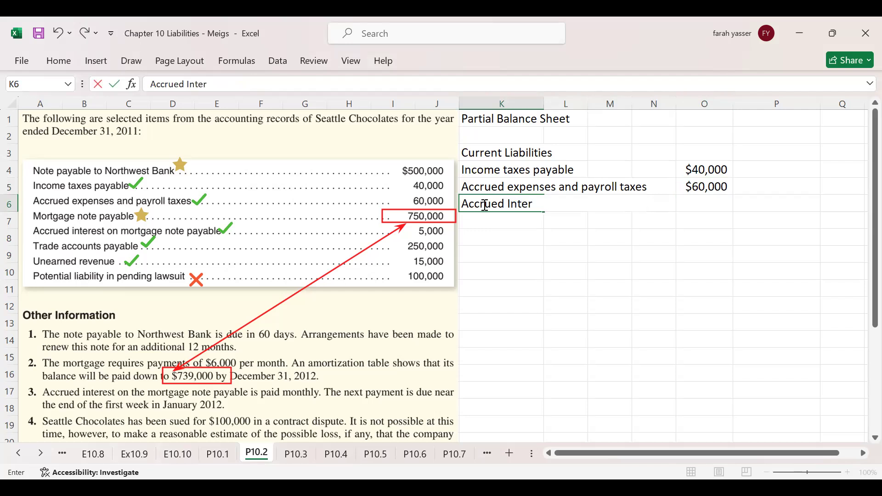
{"action": "type", "text": "est on Mortga"}
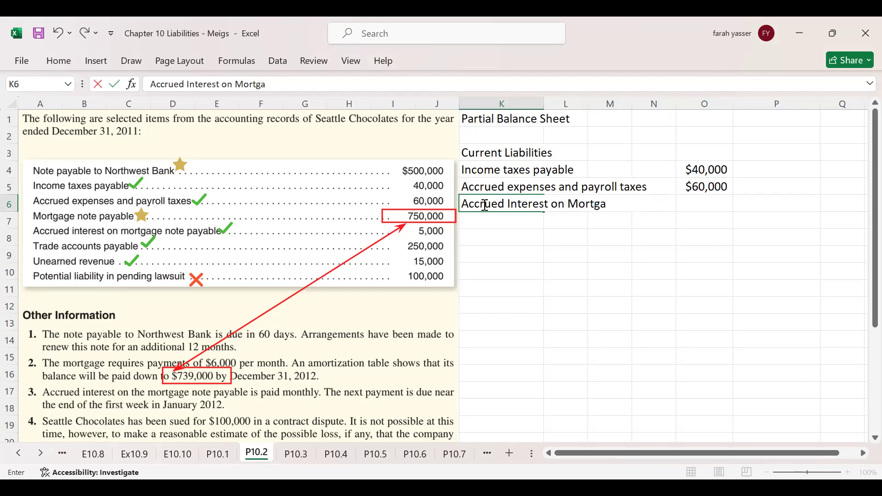
{"action": "type", "text": "ge Note payable"}
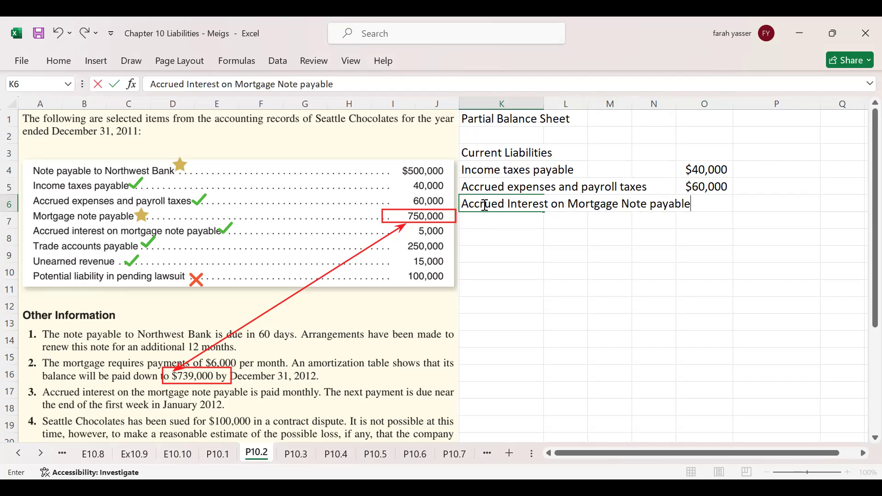
{"action": "key", "text": "Tab"}
{"action": "key", "text": "Tab"}
{"action": "key", "text": "Tab"}
{"action": "key", "text": "Tab"}
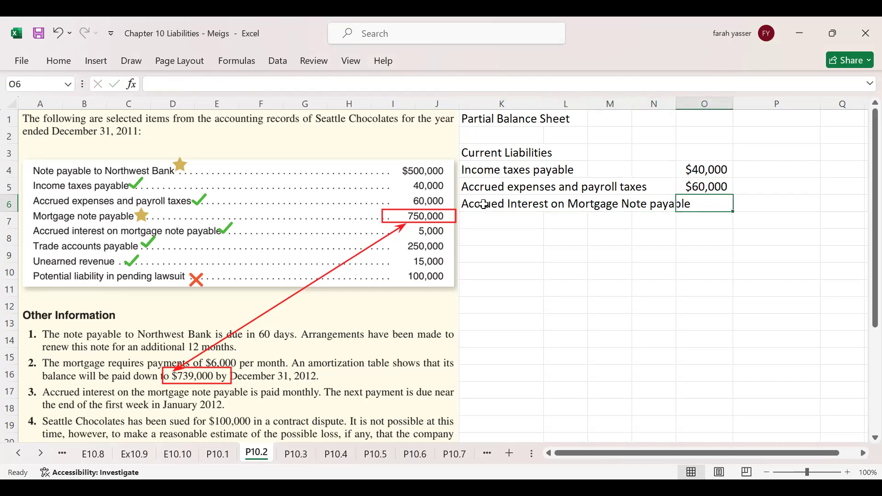
{"action": "type", "text": "$5000"}
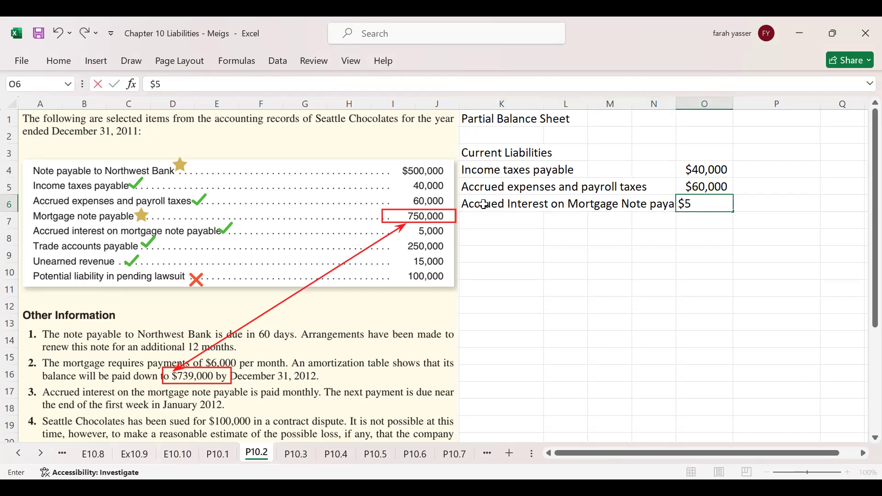
{"action": "key", "text": "Return"}
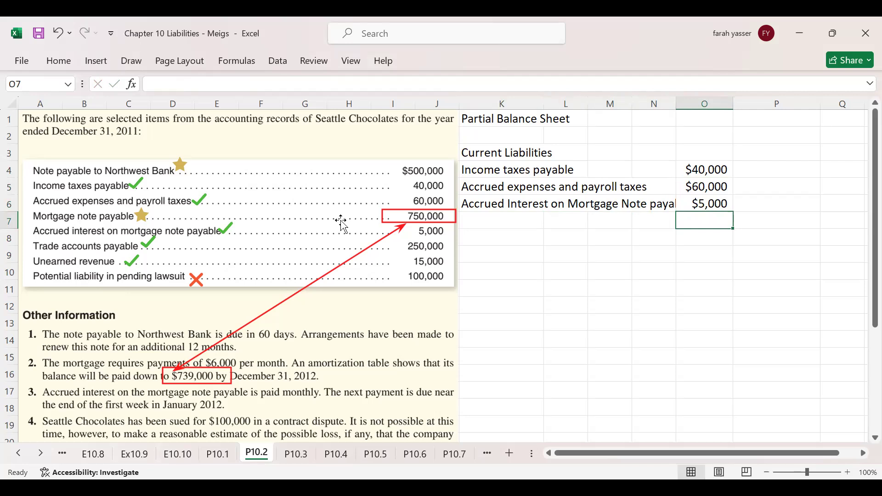
- Enter the label "Current Portion of Mortgage note payable" in K7 under the current liabilities
{"action": "left_click", "coordinate": [499, 222]}
{"action": "type", "text": "Current P"}
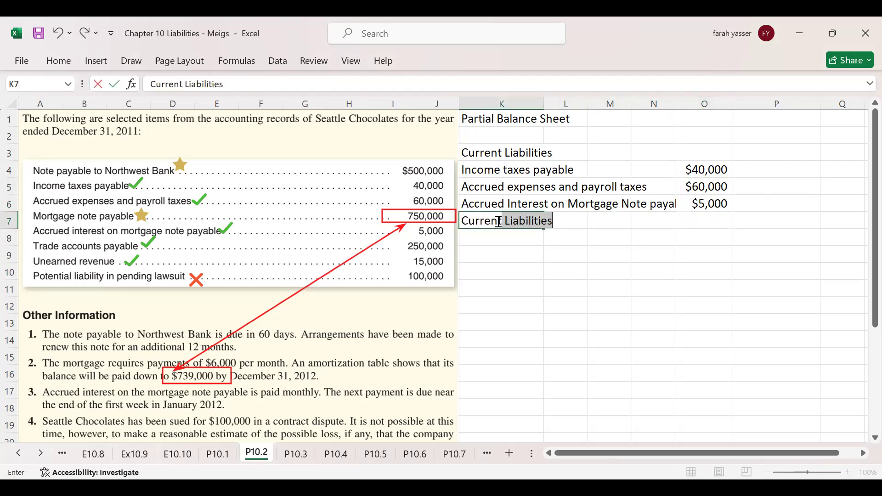
{"action": "type", "text": "ortion"}
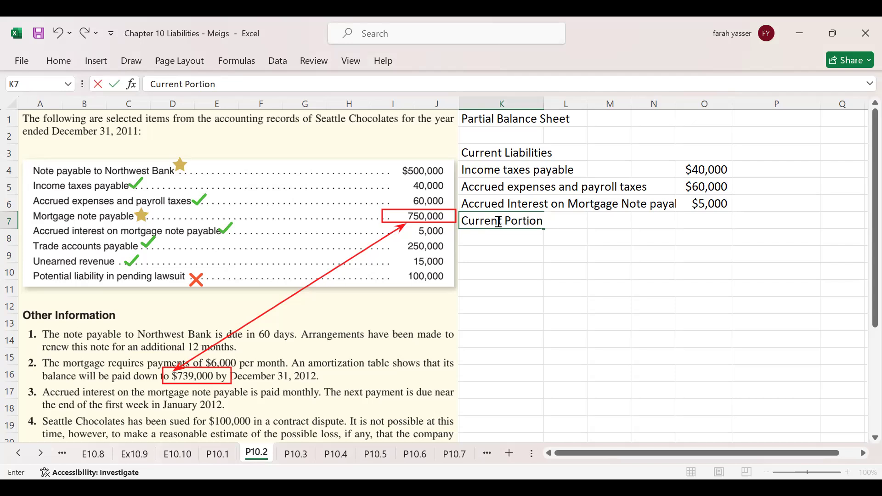
{"action": "type", "text": " of Mortgage notepayable"}
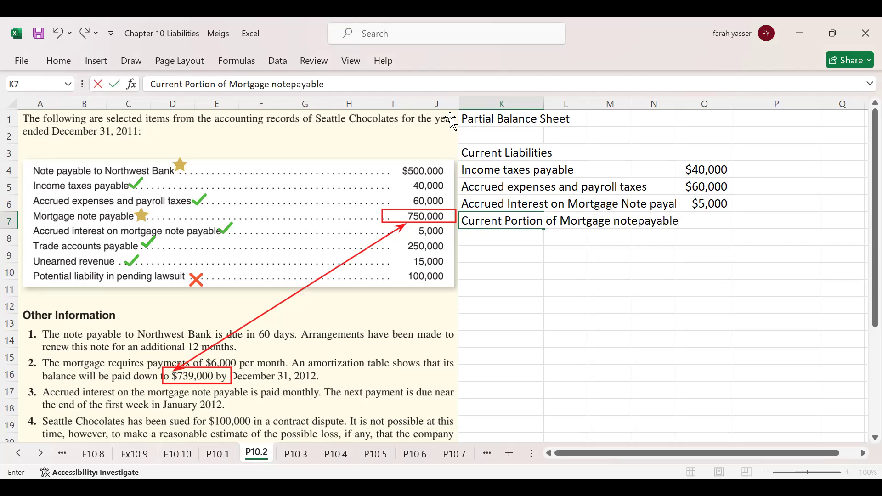
{"action": "left_click", "coordinate": [292, 84]}
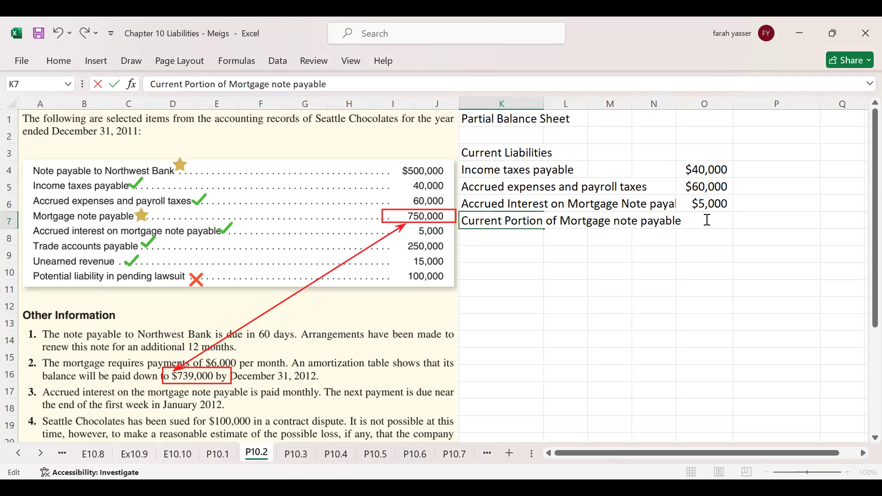
{"action": "key", "text": "Return"}
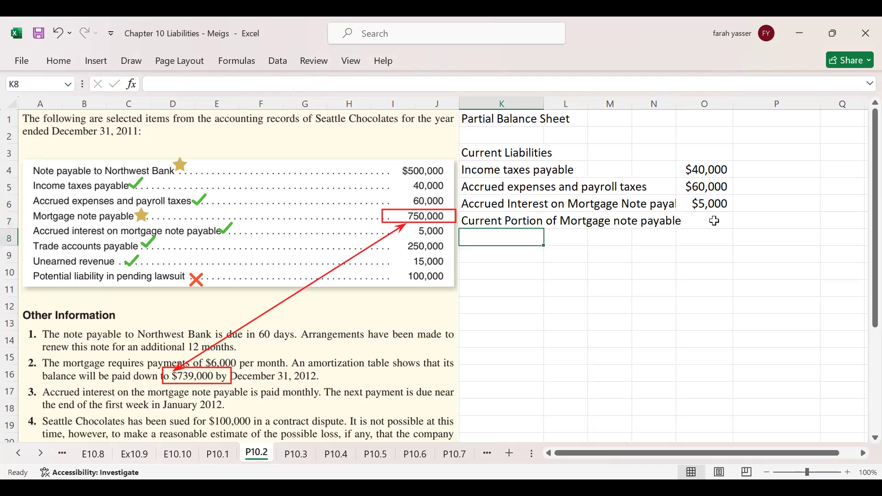
- Enter $11,000 in O7 as the current portion of the mortgage note payable
{"action": "left_click", "coordinate": [714, 221]}
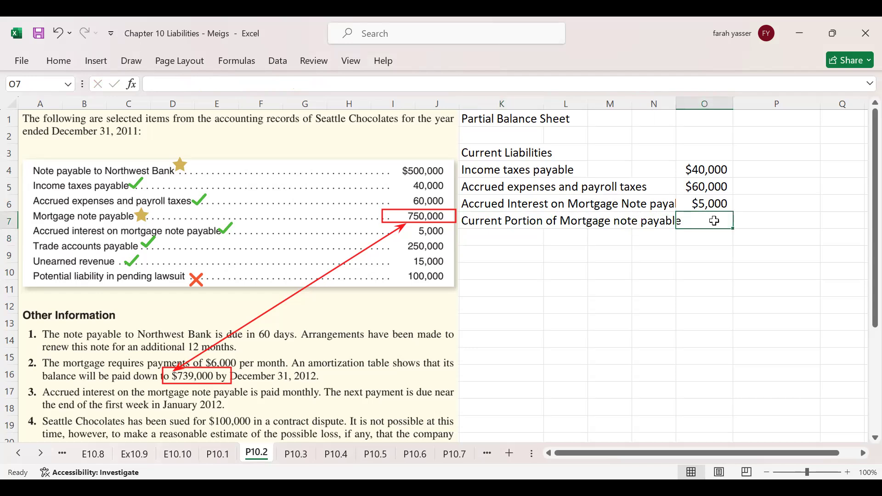
{"action": "type", "text": "11"}
{"action": "key", "text": "BackSpace"}
{"action": "key", "text": "BackSpace"}
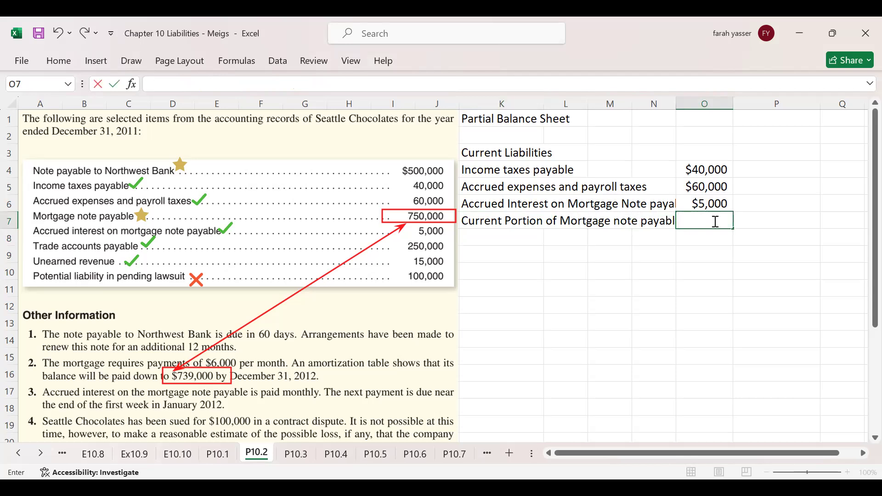
{"action": "type", "text": "$11000"}
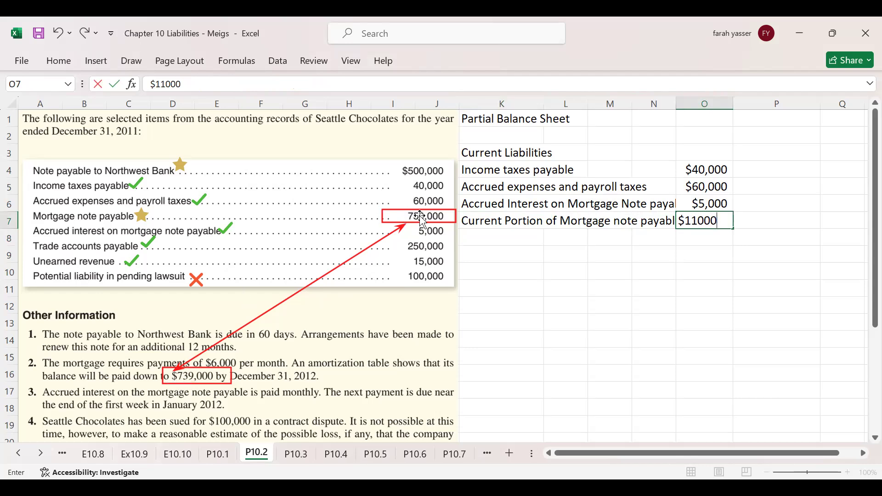
{"action": "key", "text": "Return"}
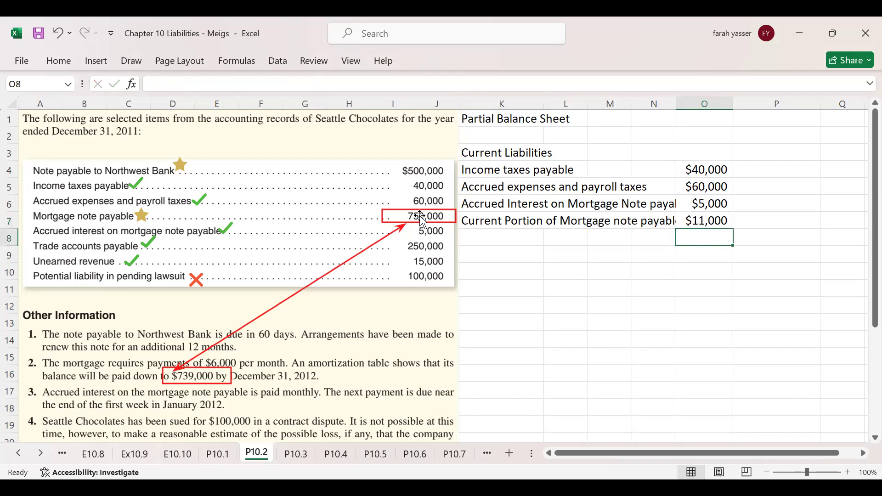
- Add the current liability "Trade Accounts payable" in K8 with the amount $250,000 in O8
{"action": "left_click", "coordinate": [504, 238]}
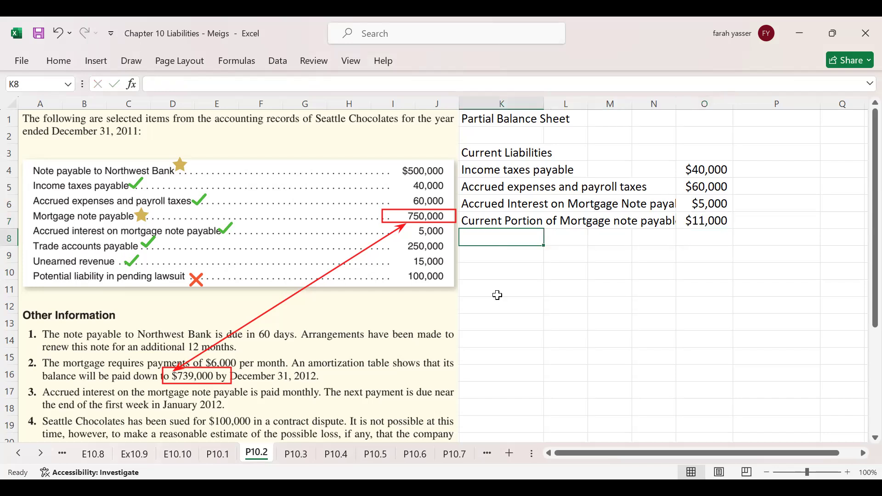
{"action": "type", "text": "Trade Accounts payable"}
{"action": "key", "text": "Tab"}
{"action": "key", "text": "Tab"}
{"action": "key", "text": "Tab"}
{"action": "key", "text": "Tab"}
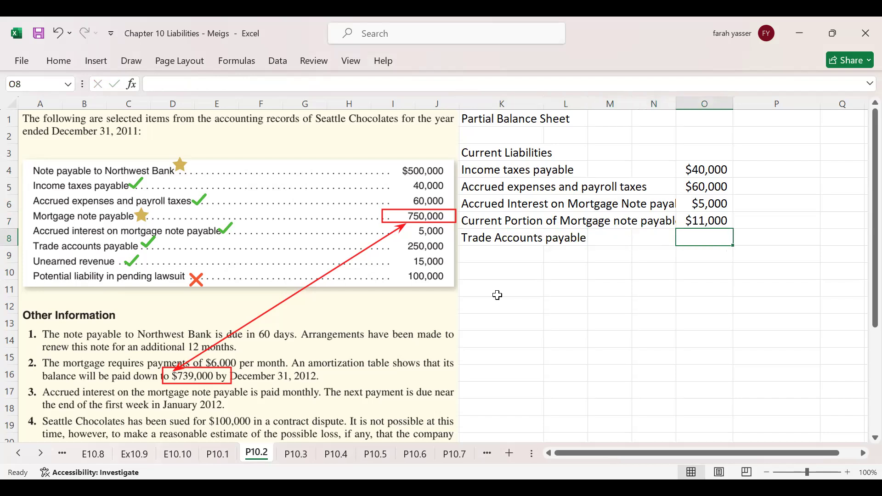
{"action": "type", "text": "$"}
{"action": "key", "text": "BackSpace"}
{"action": "type", "text": "$"}
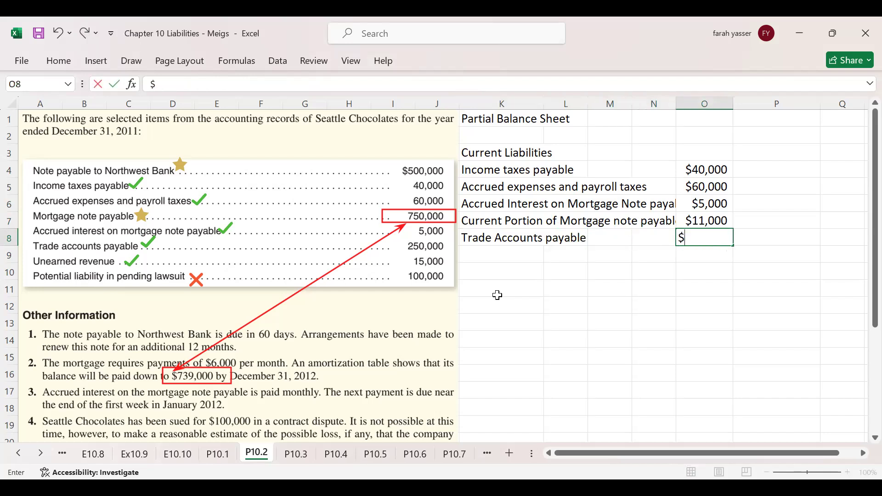
{"action": "type", "text": "250,000"}
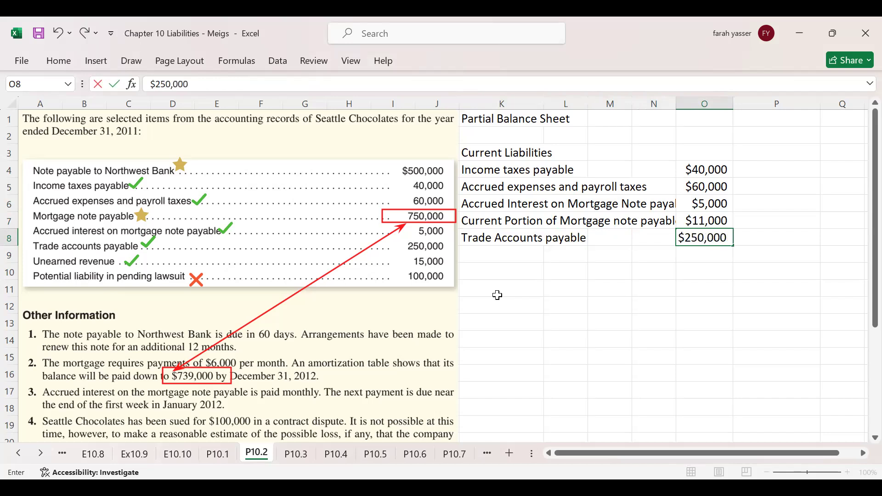
{"action": "key", "text": "Return"}
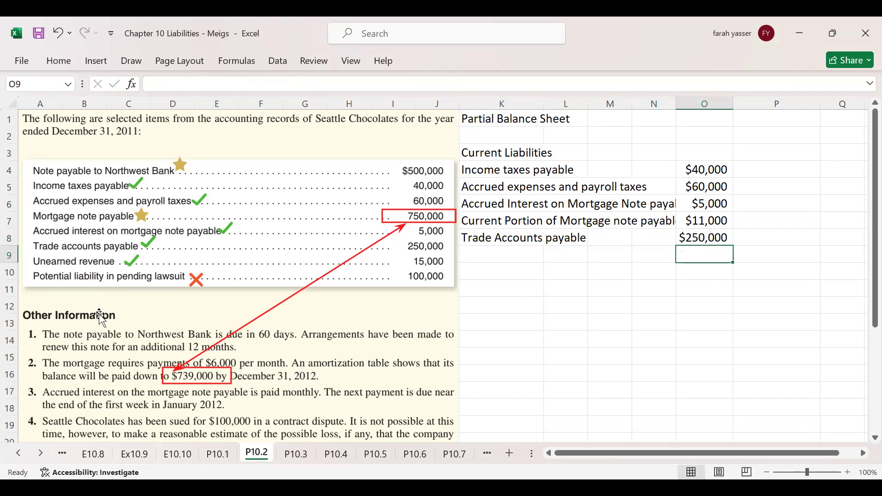
- Add the current liability "Unearned Revenue" in K9 with the amount $15,000 in O9
{"action": "left_click", "coordinate": [495, 256]}
{"action": "type", "text": "Unearned Revenue"}
{"action": "key", "text": "Tab"}
{"action": "key", "text": "Tab"}
{"action": "key", "text": "Tab"}
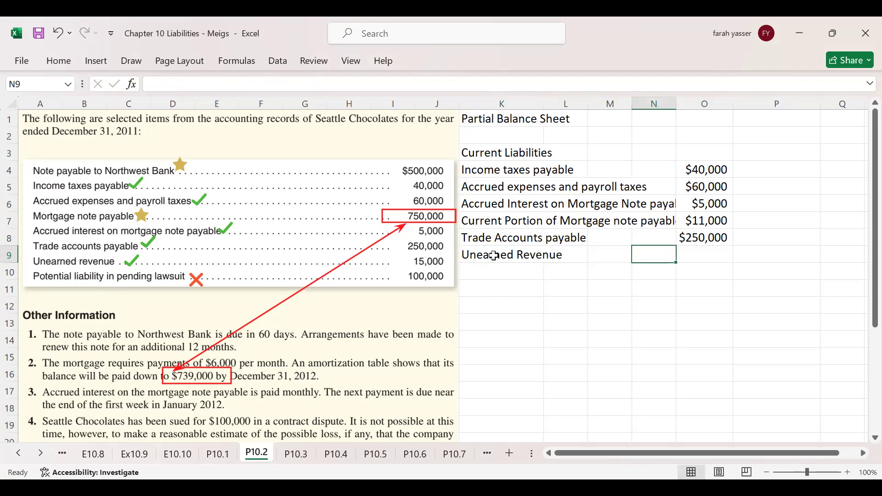
{"action": "key", "text": "Tab"}
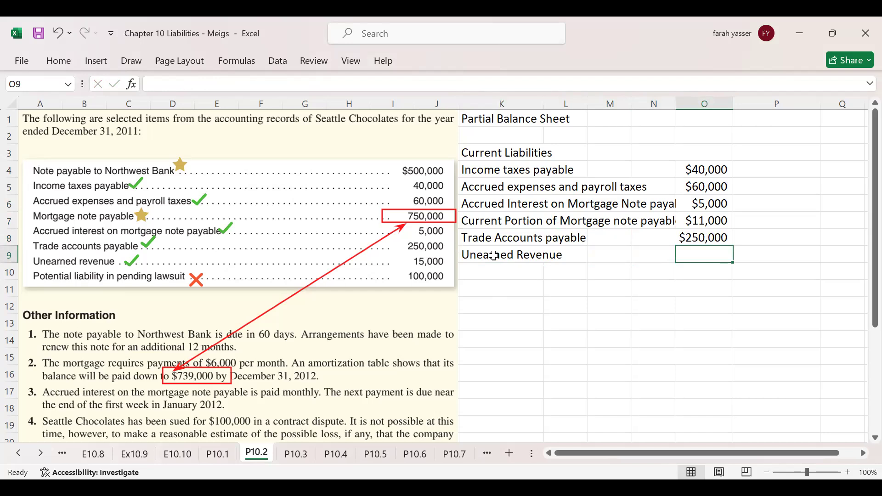
{"action": "type", "text": "$15"}
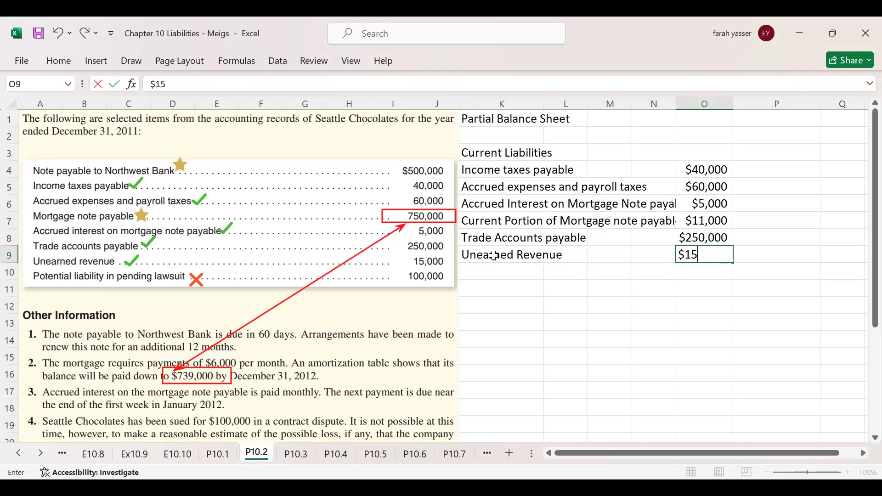
{"action": "type", "text": "000"}
{"action": "key", "text": "Return"}
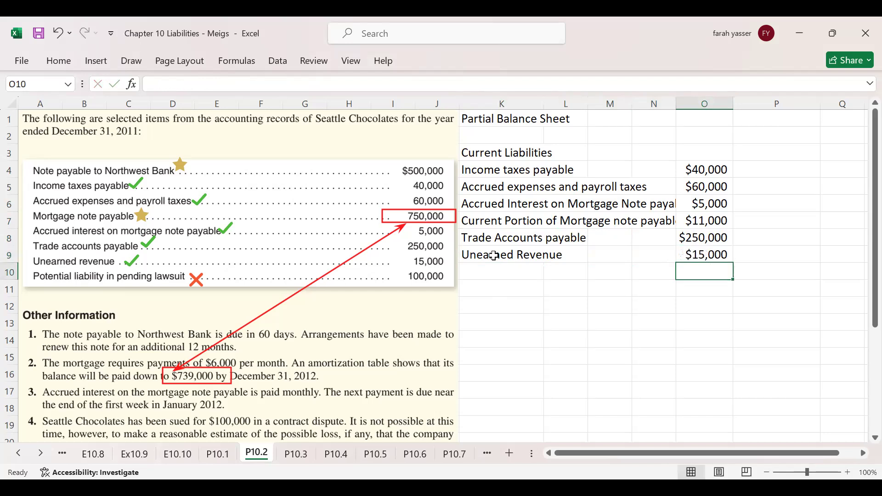
- Sum the current liability amounts O4:O9 with AutoSum and move the total from O10 to P10
{"action": "left_click_drag", "start_coordinate": [705, 170], "coordinate": [701, 267]}
{"action": "left_click", "coordinate": [59, 60]}
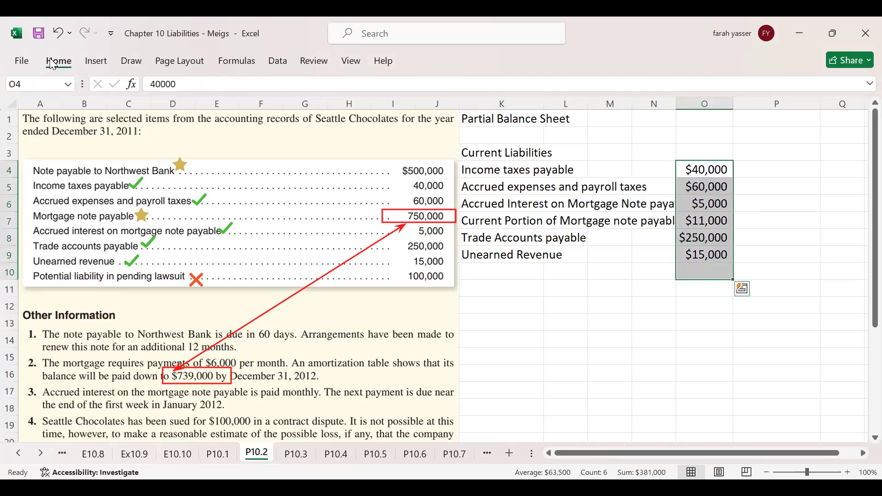
{"action": "key", "text": "alt+equal"}
{"action": "left_click", "coordinate": [769, 275]}
{"action": "left_click", "coordinate": [708, 273]}
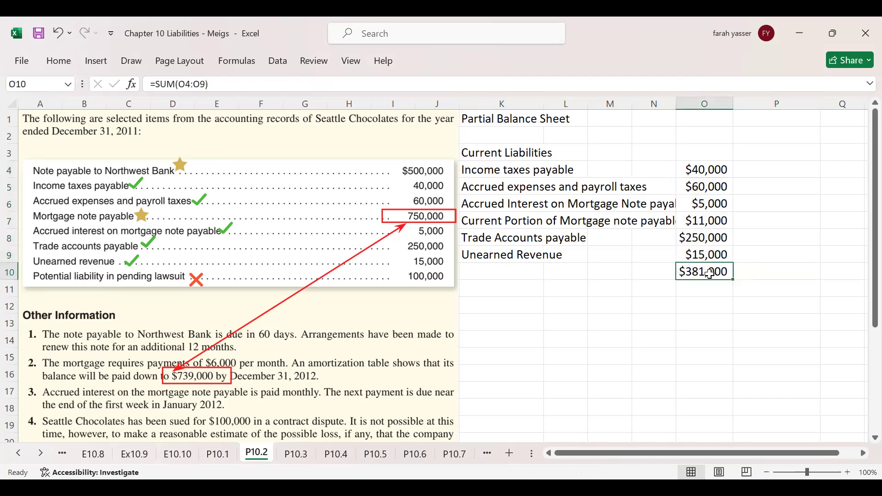
{"action": "left_click_drag", "start_coordinate": [729, 284], "coordinate": [757, 284]}
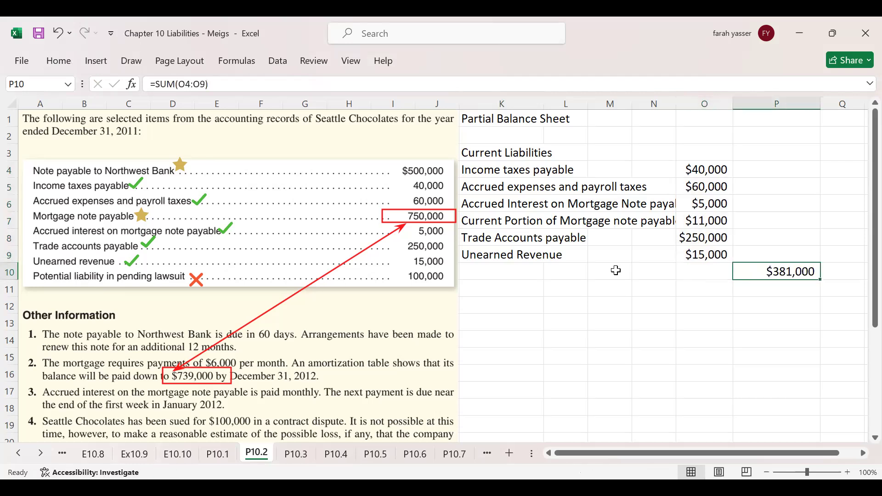
- Label the total row "Total Current Liabilities" in K10
{"action": "left_click", "coordinate": [483, 278]}
{"action": "type", "text": "To"}
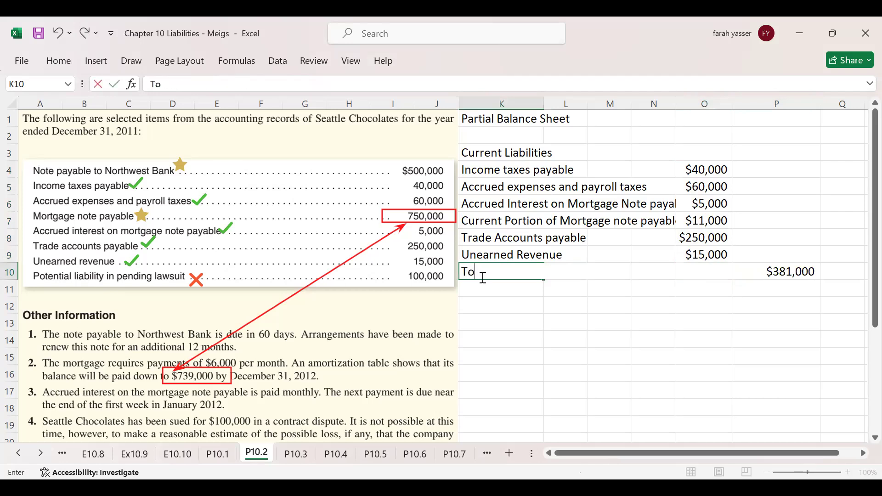
{"action": "type", "text": "tal Current"}
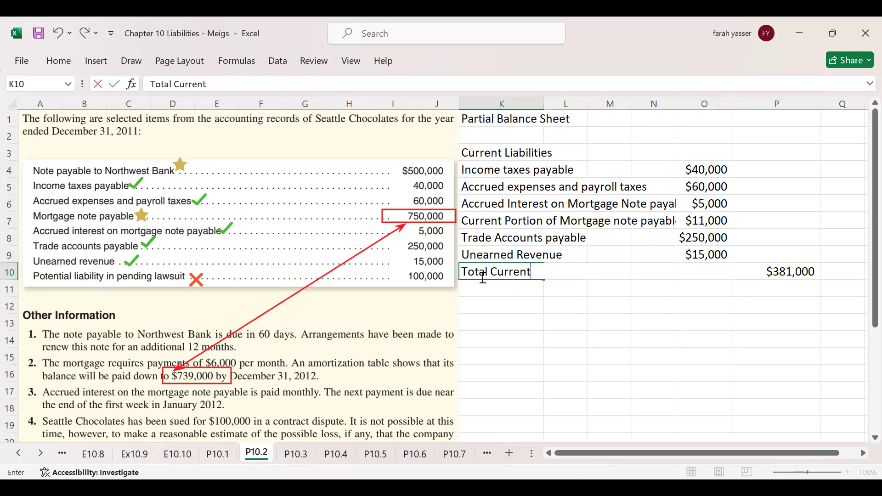
{"action": "type", "text": " Liabilities"}
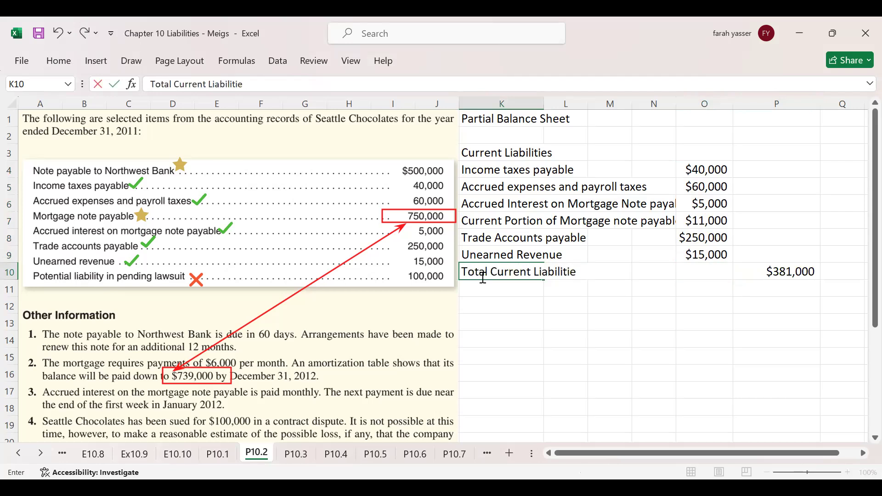
{"action": "key", "text": "Return"}
- Enter the section heading "Longterm Liabilities" in K12, leaving a blank row below the current liabilities total
{"action": "key", "text": "Return"}
{"action": "type", "text": "Lon"}
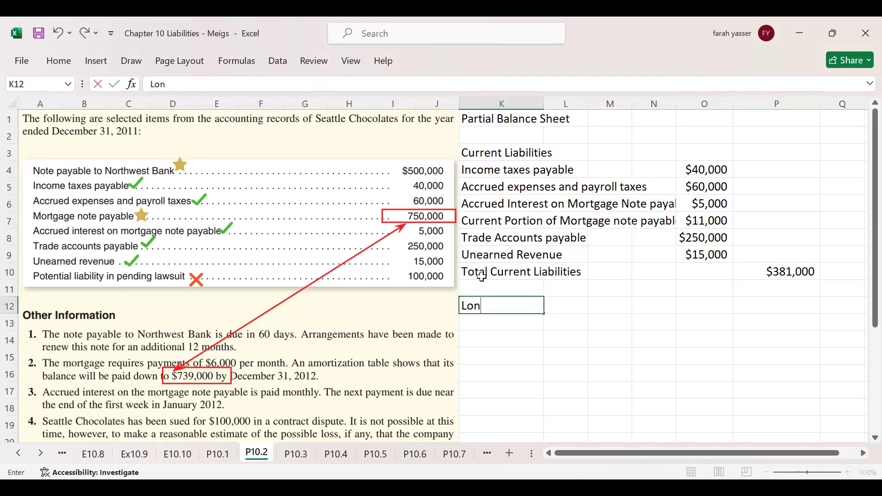
{"action": "type", "text": "gterm Liab"}
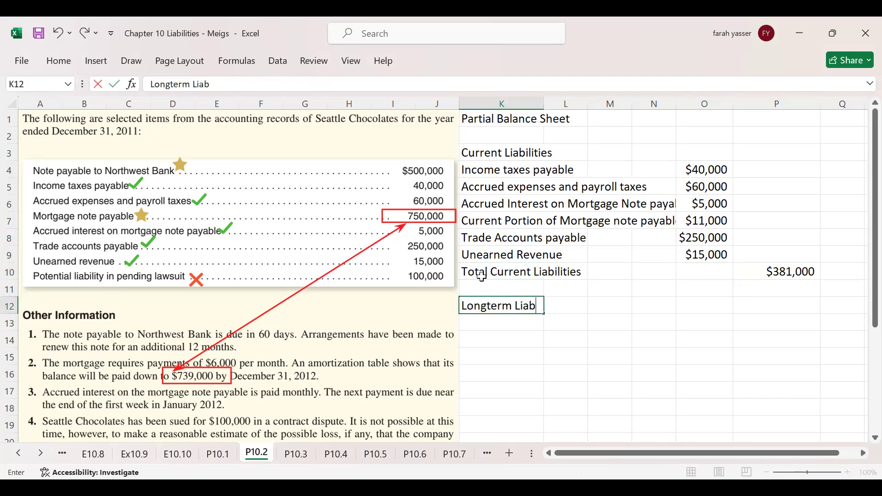
{"action": "type", "text": "ilities"}
{"action": "key", "text": "Return"}
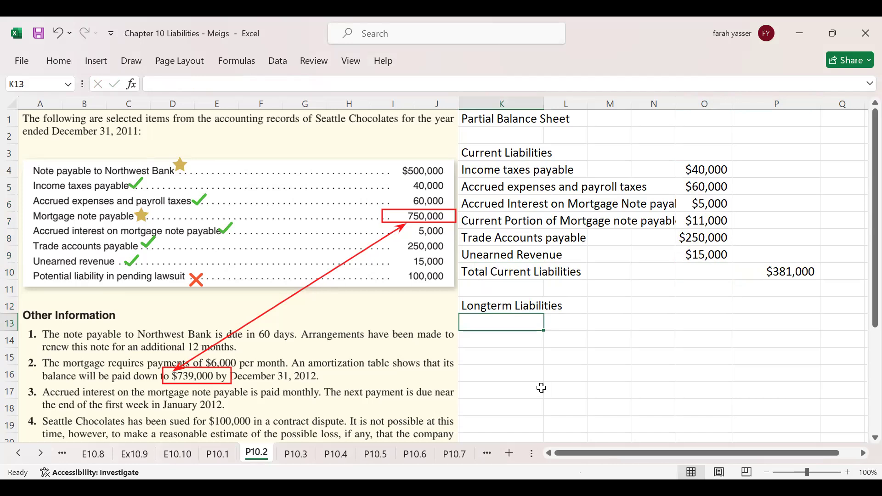
- Enter the label "Note payable to Northwest Bank" in K13 as the first long-term liability
{"action": "type", "text": "Note"}
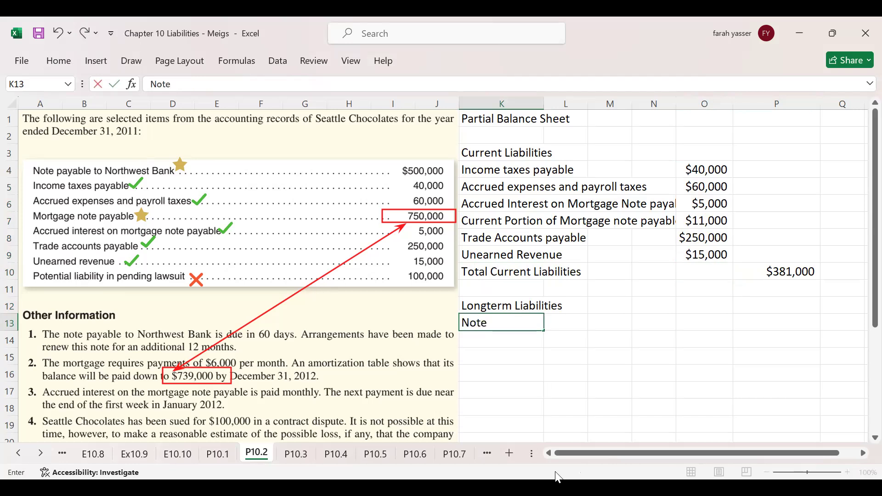
{"action": "type", "text": " pAYABLE"}
{"action": "key", "text": "BackSpace"}
{"action": "key", "text": "BackSpace"}
{"action": "key", "text": "BackSpace"}
{"action": "key", "text": "BackSpace"}
{"action": "key", "text": "BackSpace"}
{"action": "key", "text": "BackSpace"}
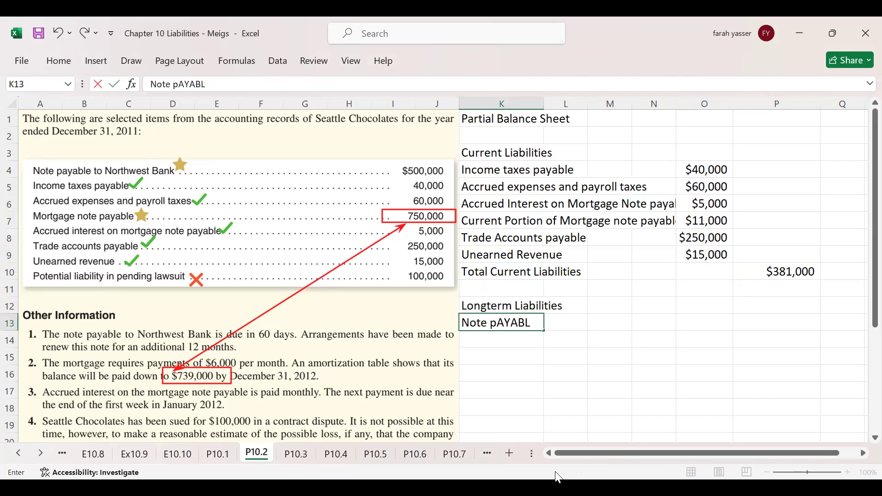
{"action": "type", "text": "ayable to No"}
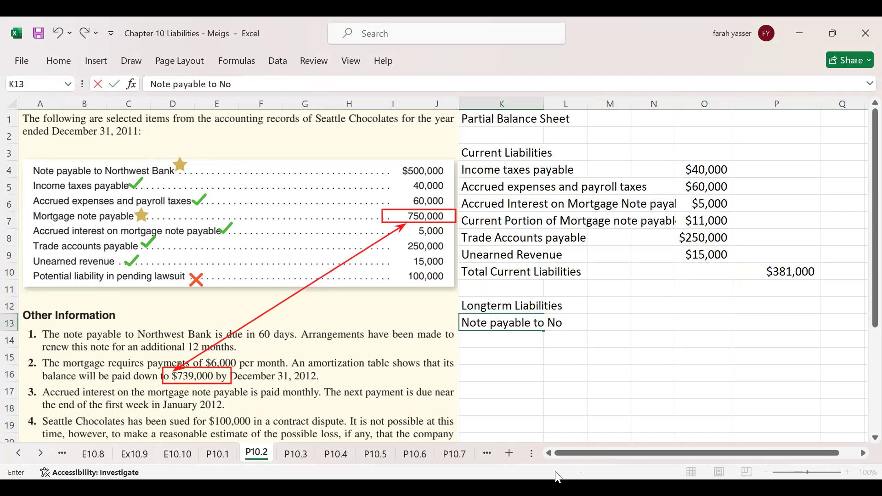
{"action": "type", "text": "rthwest Bank"}
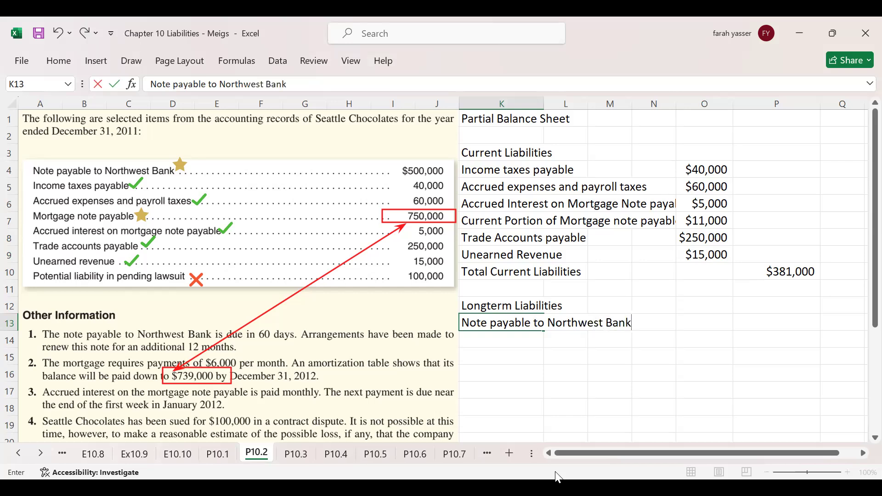
- Enter the amount $500,000 in O13 for the note payable to Northwest Bank
{"action": "key", "text": "Tab"}
{"action": "key", "text": "Tab"}
{"action": "key", "text": "Tab"}
{"action": "key", "text": "Tab"}
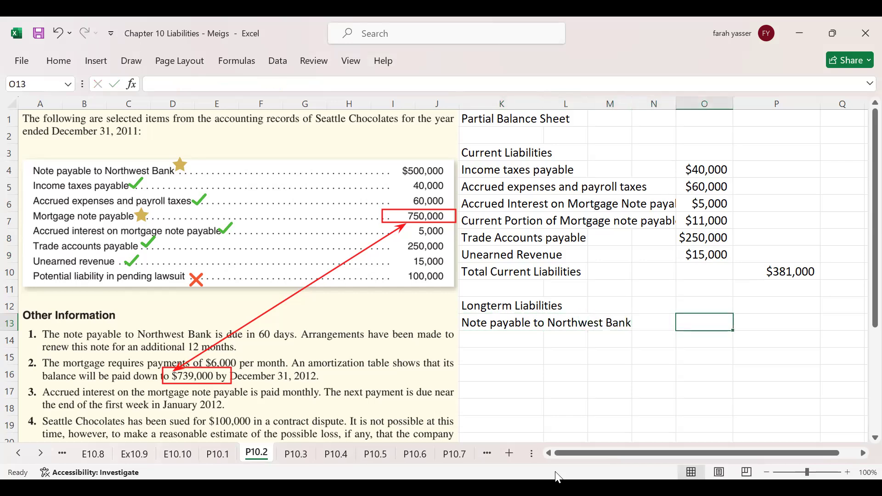
{"action": "type", "text": "$500,000"}
{"action": "key", "text": "Return"}
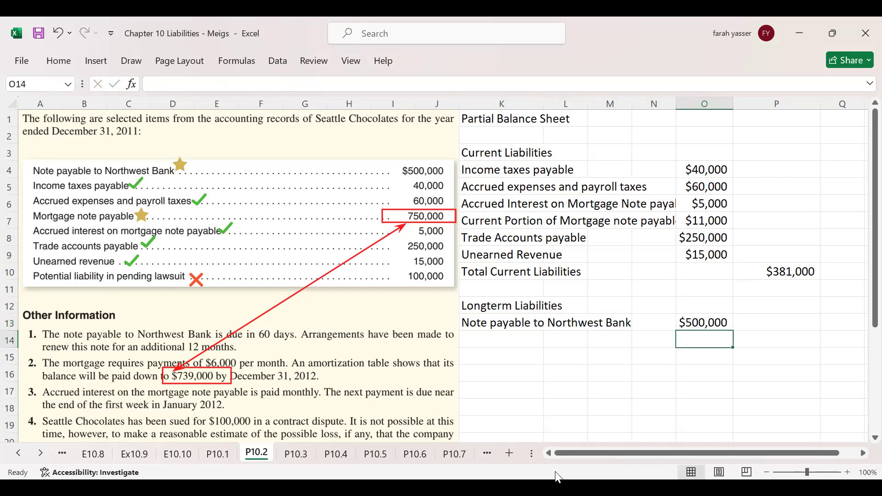
- Enter the label "Mortgage Note Payable" in K14 as the second long-term liability
{"action": "key", "text": "Left"}
{"action": "key", "text": "Left"}
{"action": "key", "text": "Left"}
{"action": "key", "text": "Left"}
{"action": "type", "text": "Mortgage"}
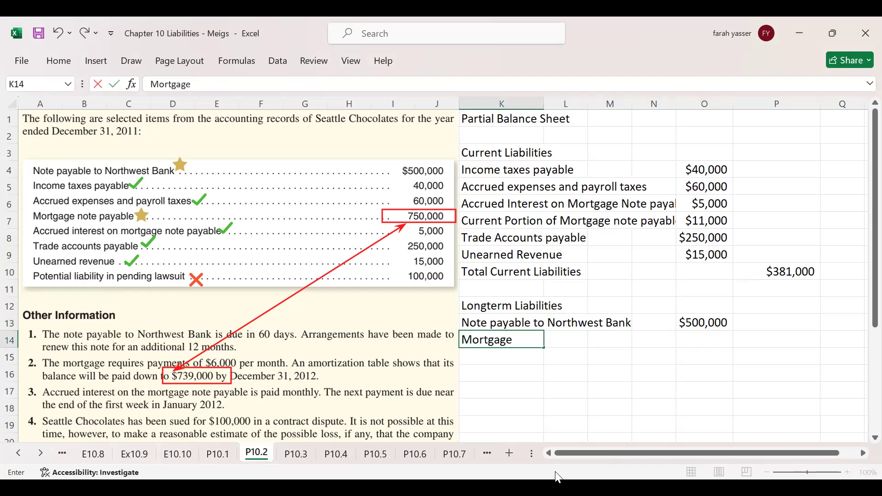
{"action": "type", "text": " Note Payable"}
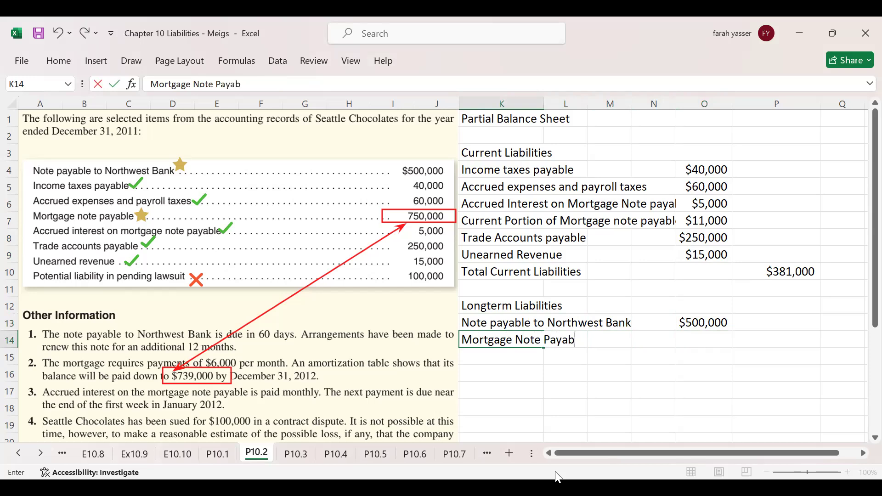
- Enter the amount $739,000, including the dollar sign, in O14 for the mortgage note payable
{"action": "key", "text": "Tab"}
{"action": "key", "text": "Tab"}
{"action": "key", "text": "Tab"}
{"action": "key", "text": "Tab"}
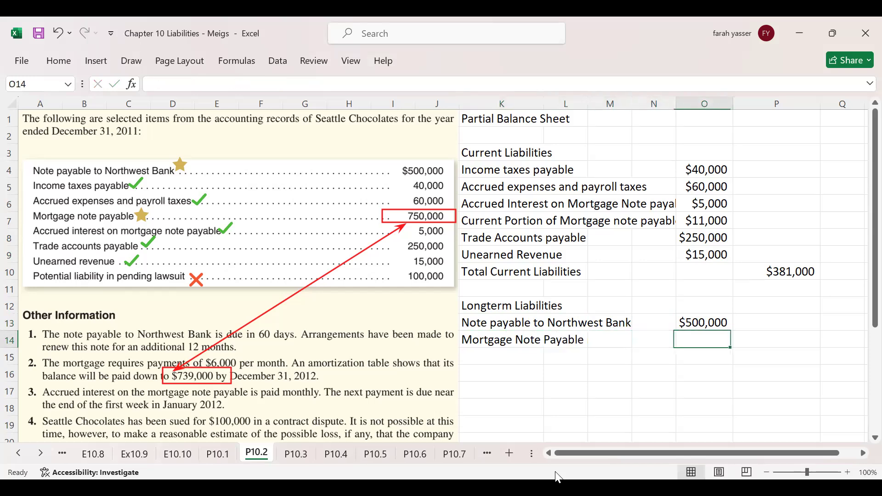
{"action": "type", "text": "7"}
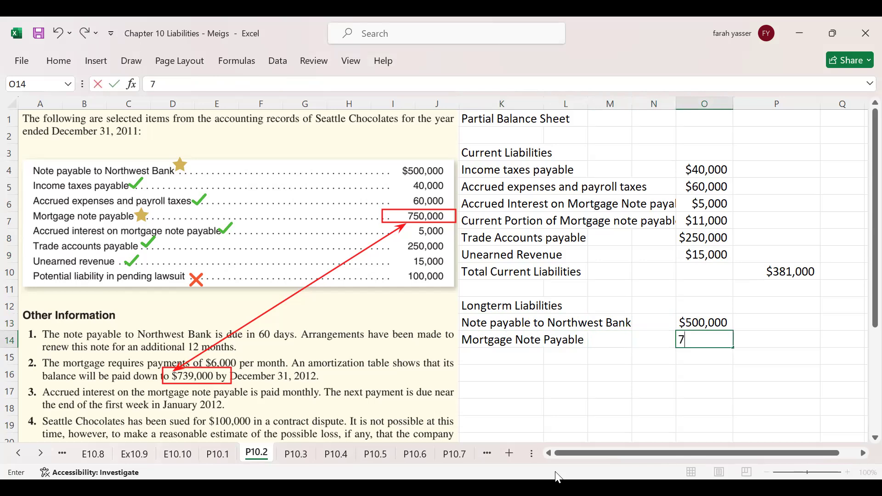
{"action": "type", "text": "39,000"}
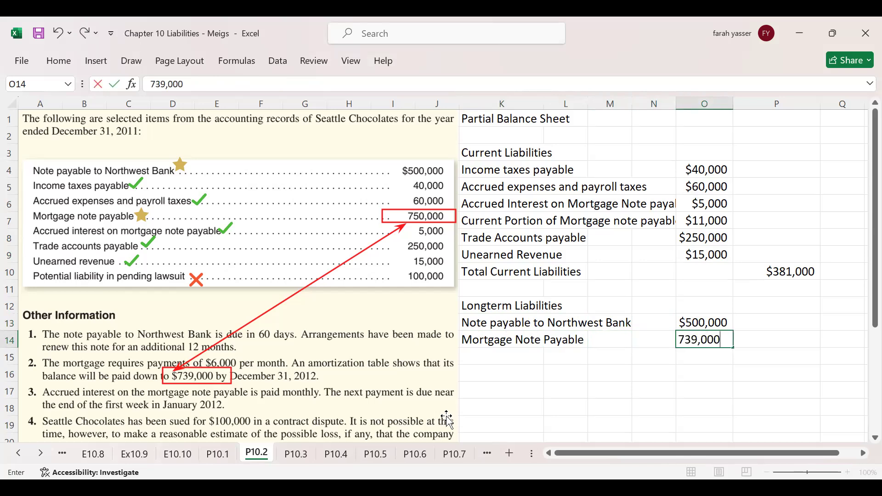
{"action": "left_click", "coordinate": [151, 84]}
{"action": "type", "text": "$"}
{"action": "key", "text": "Return"}
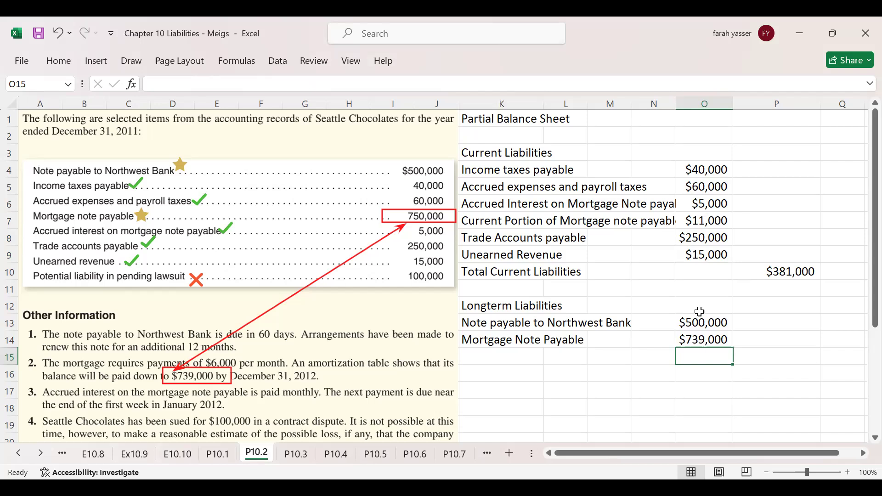
- Sum the long-term liability amounts O13:O14 into O15 with AutoSum and autofit the width of column O
{"action": "left_click_drag", "start_coordinate": [695, 322], "coordinate": [703, 356]}
{"action": "left_click", "coordinate": [59, 62]}
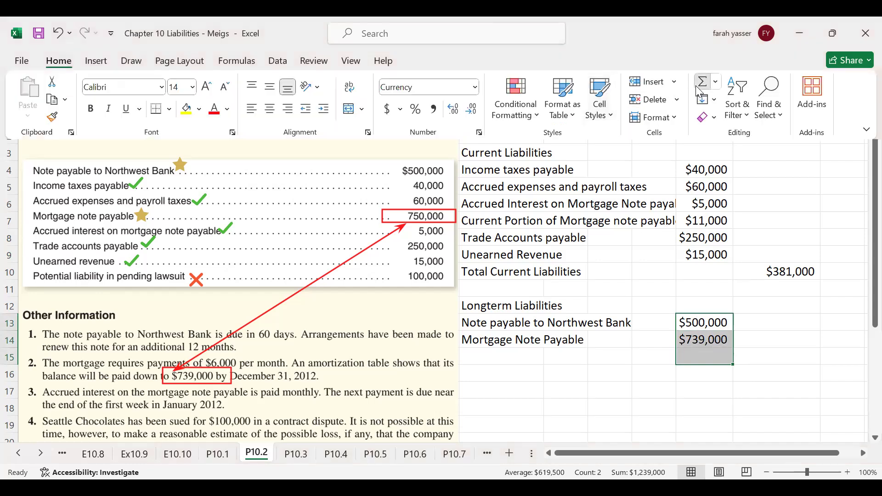
{"action": "left_click", "coordinate": [699, 88]}
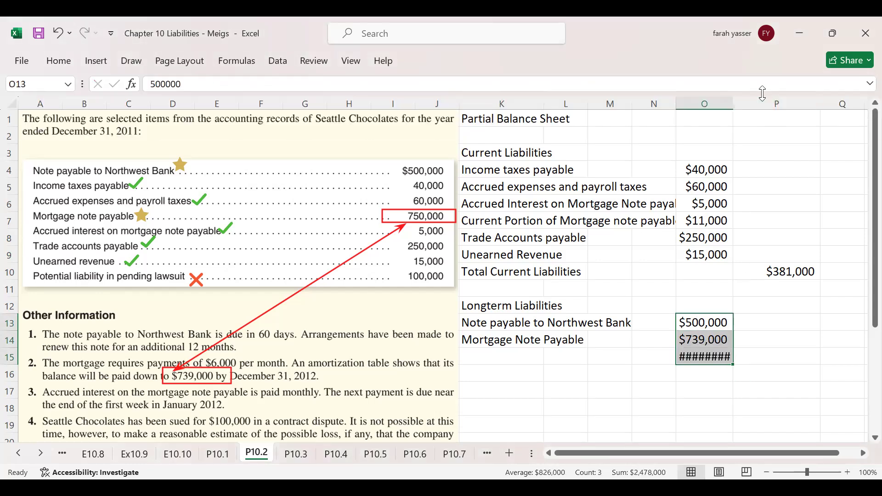
{"action": "double_click", "coordinate": [733, 105]}
- Move the long-term total from O15 to P15 and label its row "Total Longterm Liabilities" in K15
{"action": "left_click", "coordinate": [704, 357]}
{"action": "left_click_drag", "start_coordinate": [710, 369], "coordinate": [754, 361]}
{"action": "left_click", "coordinate": [508, 357]}
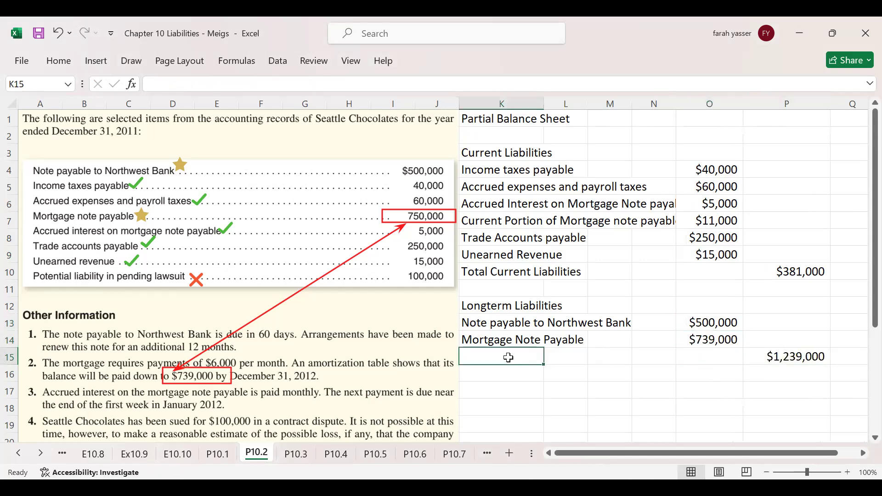
{"action": "type", "text": "Lo"}
{"action": "key", "text": "BackSpace"}
{"action": "key", "text": "BackSpace"}
{"action": "key", "text": "BackSpace"}
{"action": "type", "text": "Total Longterm Liabilities"}
{"action": "key", "text": "Return"}
- Enter the label "Total Liabilities" in K17, leaving a blank row below the long-term liabilities total
{"action": "key", "text": "Return"}
{"action": "type", "text": "Total L"}
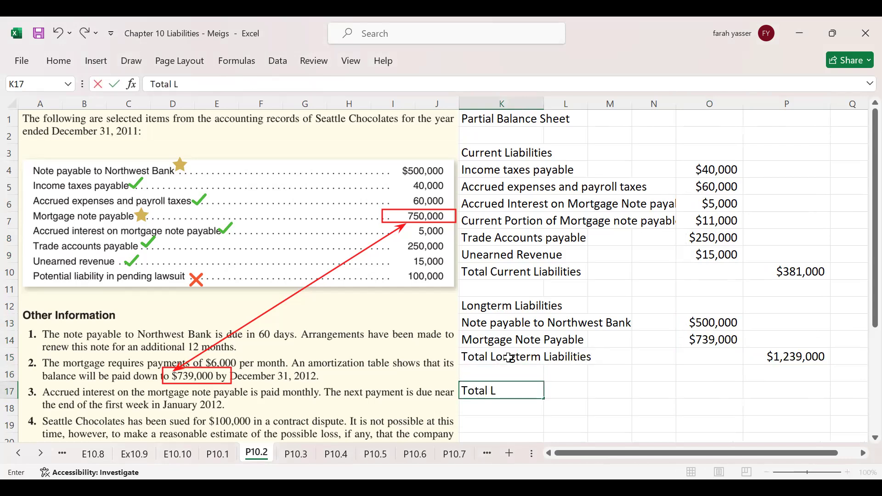
{"action": "type", "text": "iabilities"}
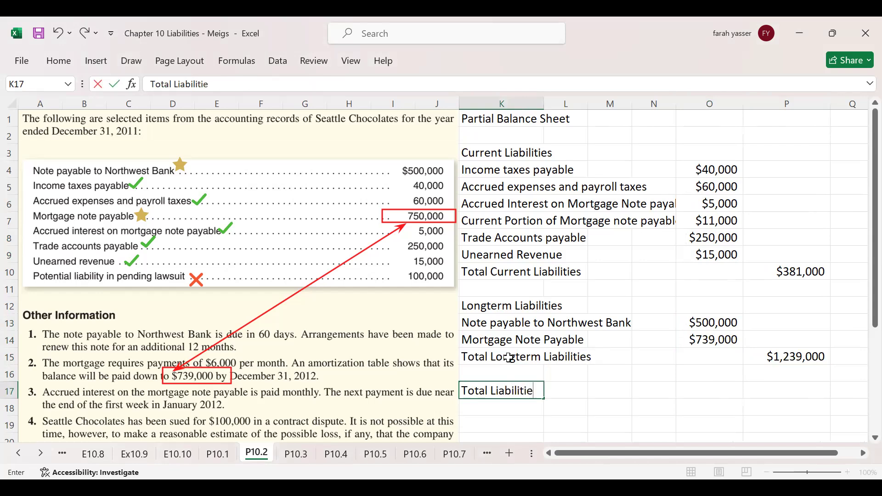
{"action": "key", "text": "Tab"}
{"action": "key", "text": "Tab"}
{"action": "key", "text": "Tab"}
{"action": "key", "text": "Tab"}
{"action": "key", "text": "Tab"}
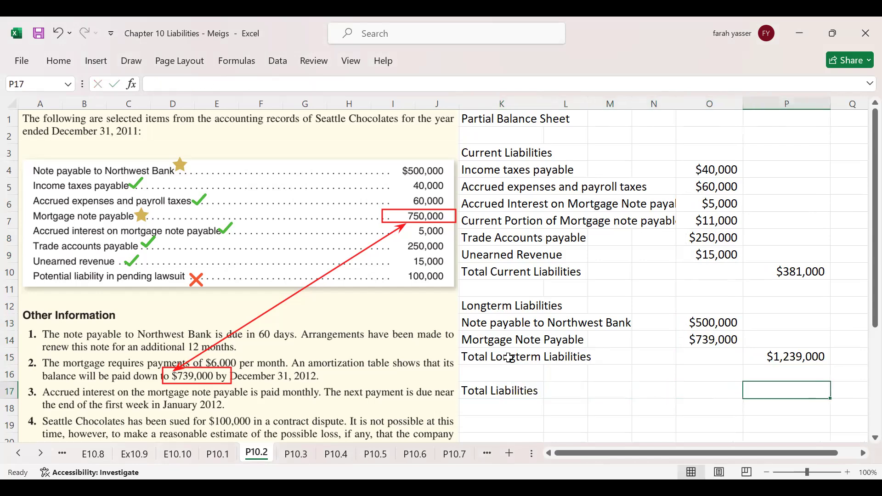
- Try to add the current and long-term liability totals into P17 with AutoSum over P10:P17
{"action": "left_click_drag", "start_coordinate": [777, 273], "coordinate": [781, 388]}
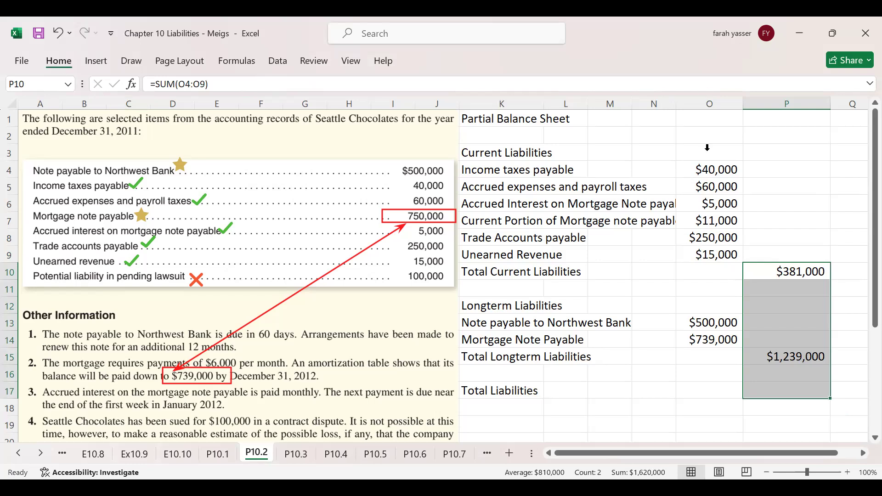
{"action": "key", "text": "alt+equal"}
{"action": "left_click", "coordinate": [769, 393]}
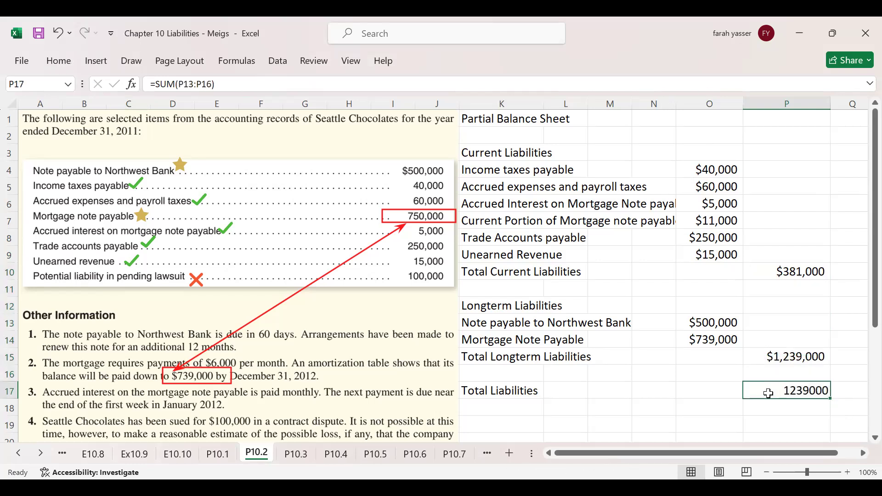
{"action": "key", "text": "ctrl+z"}
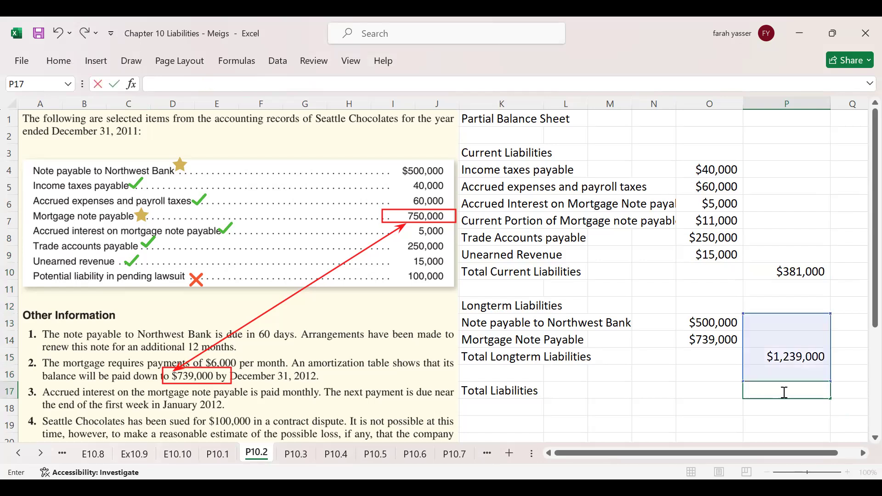
{"action": "key", "text": "Escape"}
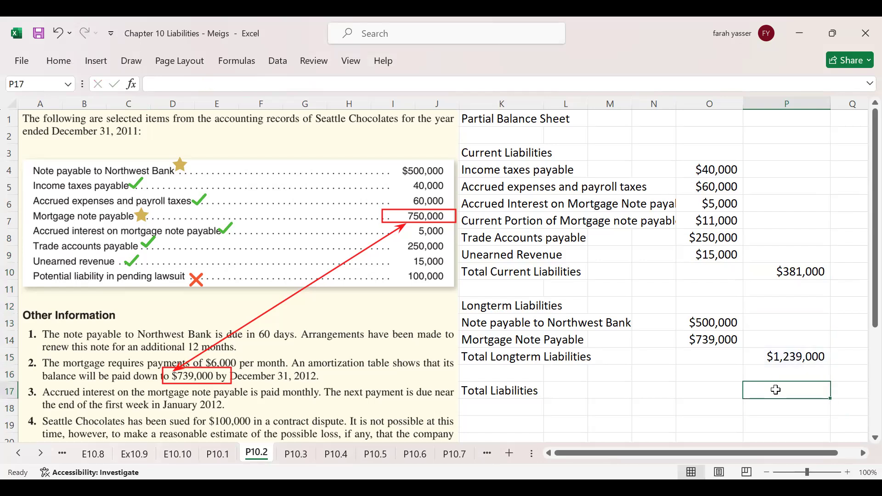
- Calculate total liabilities in P17 with the formula =381000+1239000
{"action": "type", "text": "=381000"}
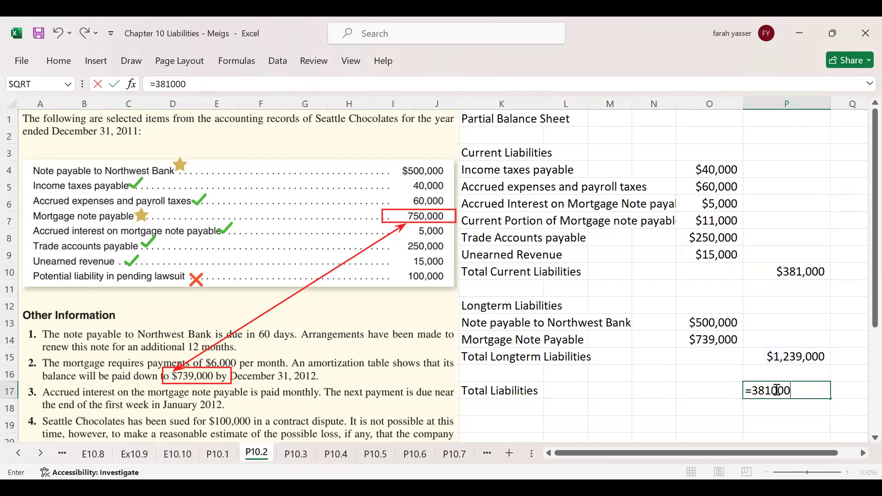
{"action": "type", "text": "+123"}
{"action": "type", "text": "9000"}
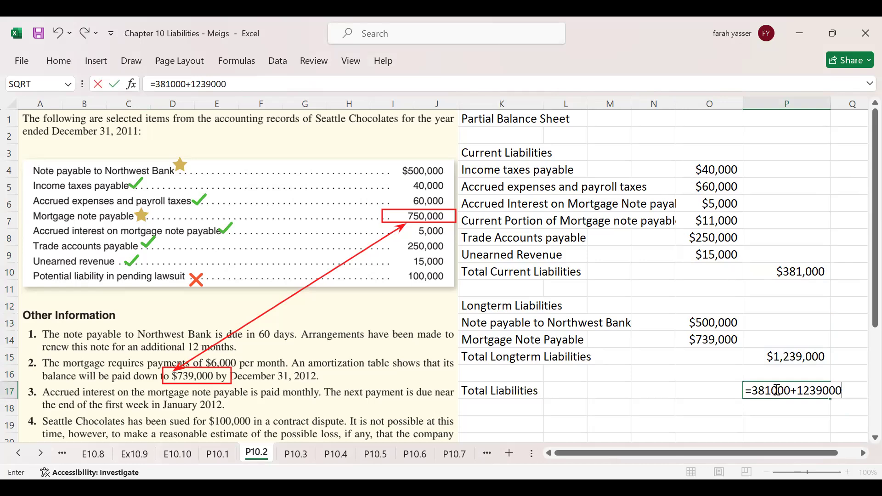
{"action": "key", "text": "Return"}
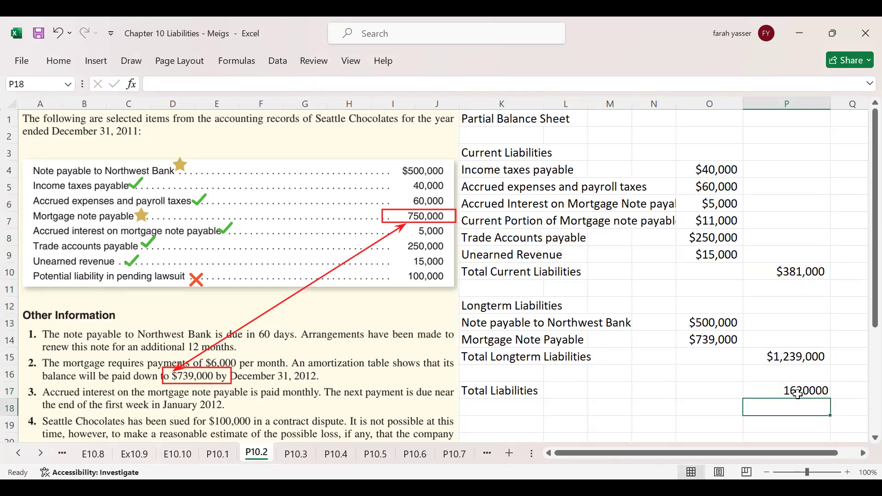
- Highlight the total in P17 with yellow fill and give it the Accounting dollar format without decimals
{"action": "left_click", "coordinate": [779, 391]}
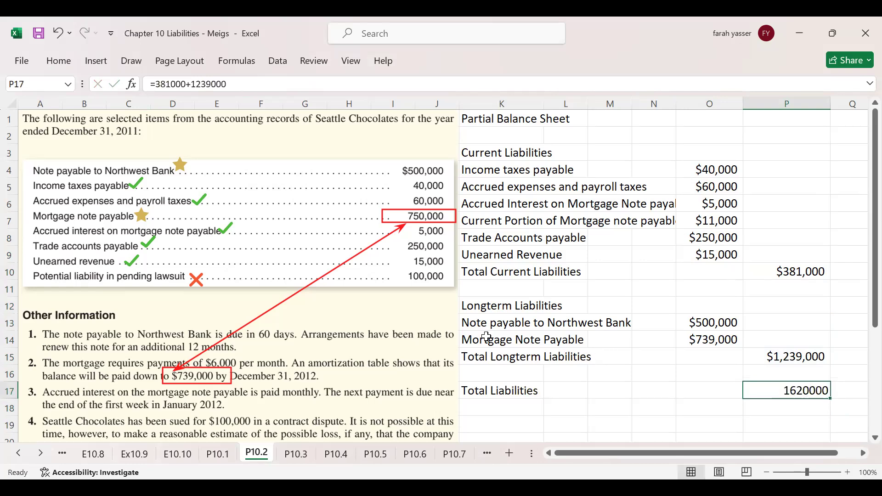
{"action": "left_click", "coordinate": [58, 60]}
{"action": "left_click", "coordinate": [184, 110]}
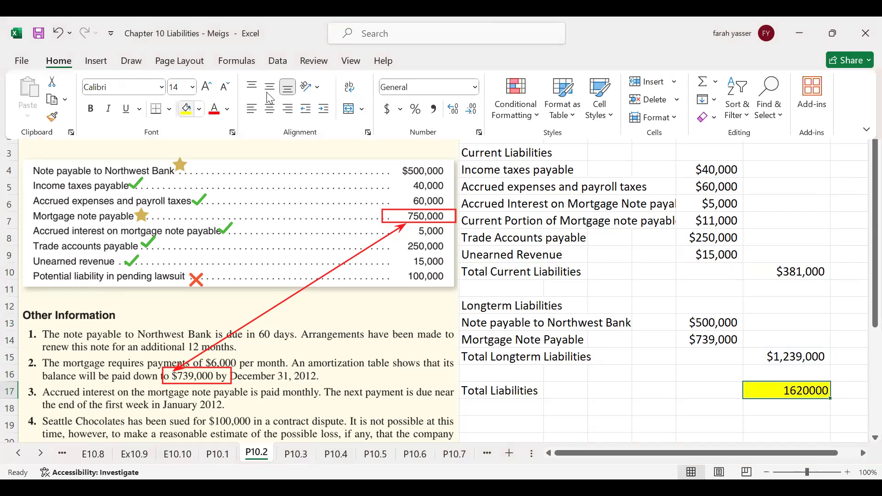
{"action": "left_click", "coordinate": [387, 109]}
{"action": "left_click", "coordinate": [472, 110]}
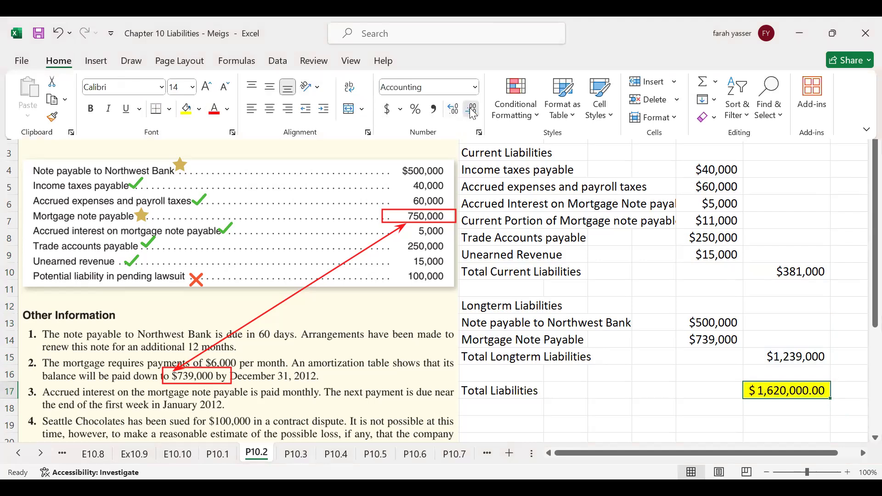
{"action": "left_click", "coordinate": [472, 110]}
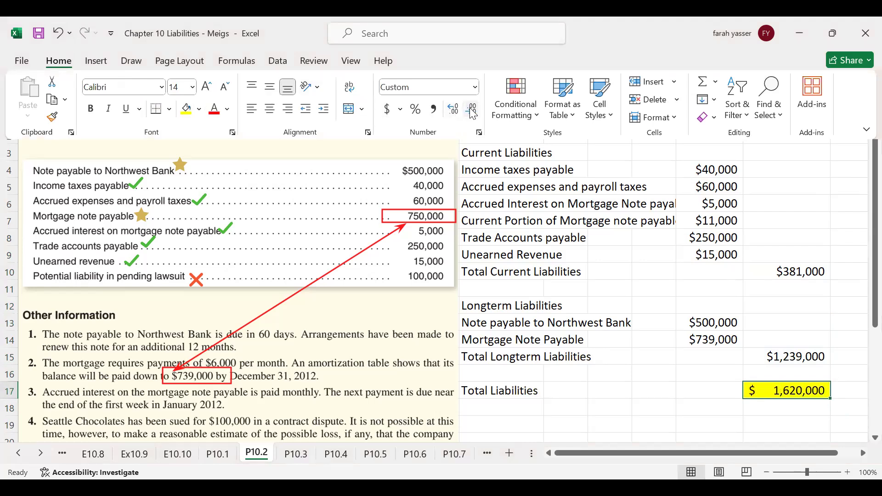
{"action": "left_click", "coordinate": [786, 423]}
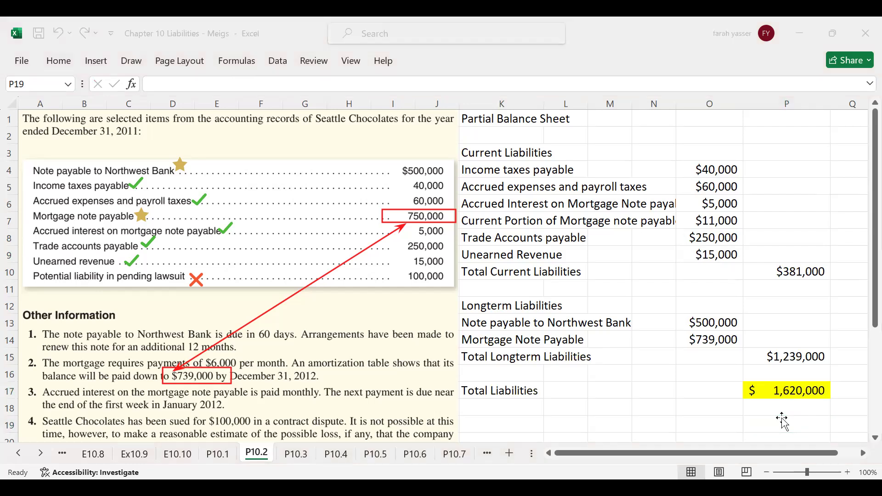
{"action": "key", "text": "Escape"}
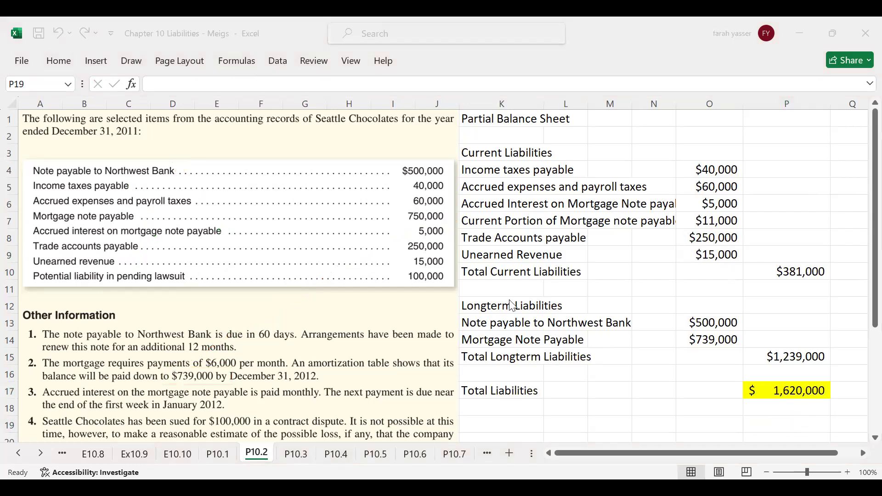